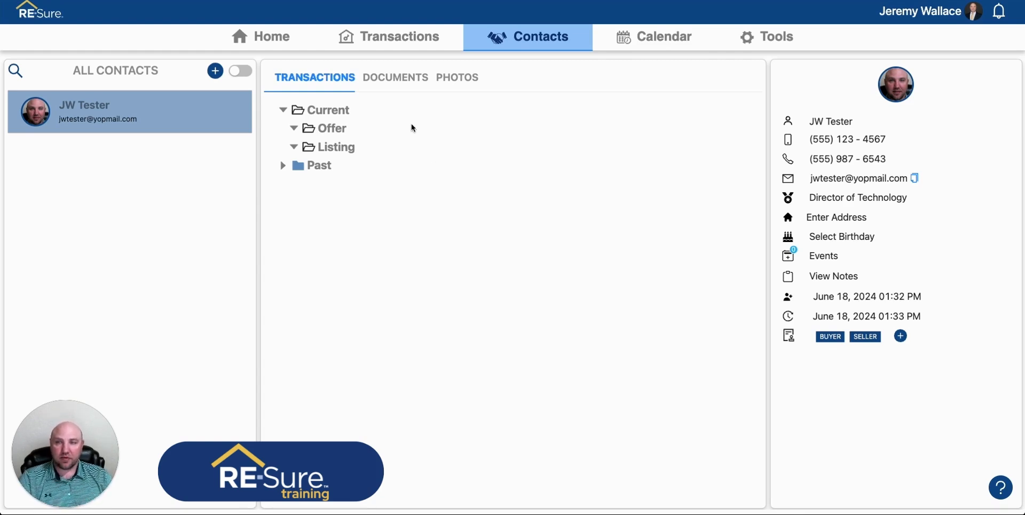
Create a new Definitions of Working Relationships document from the contact's documents list.
click(418, 82)
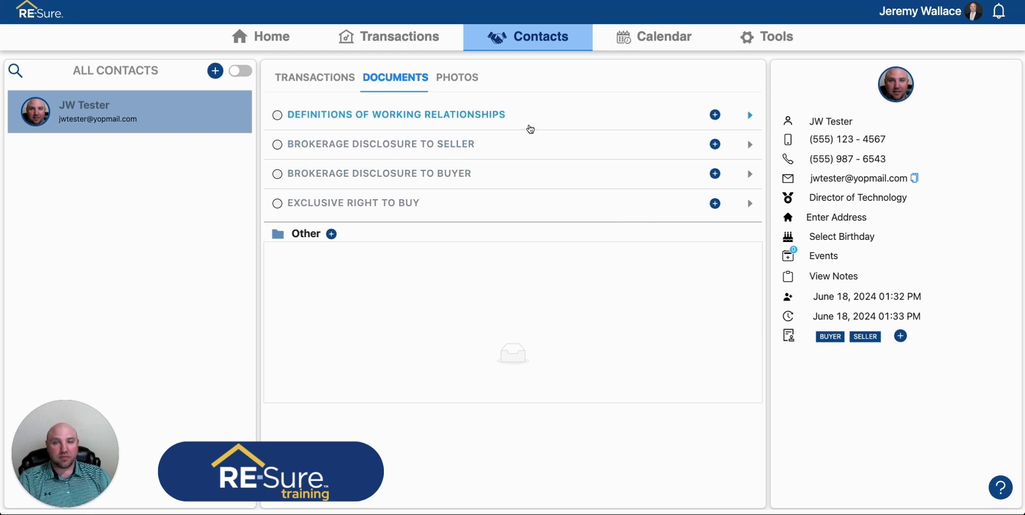
click(716, 116)
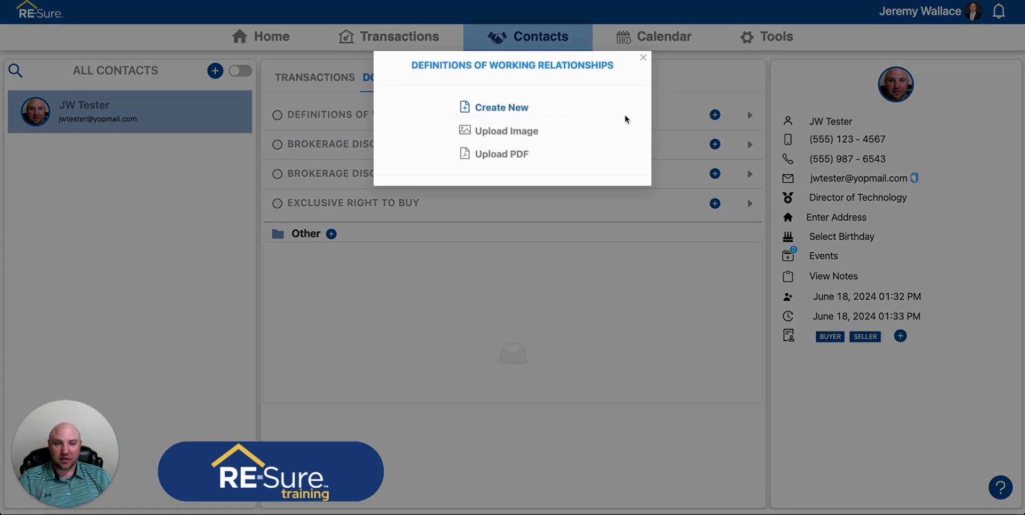
click(505, 108)
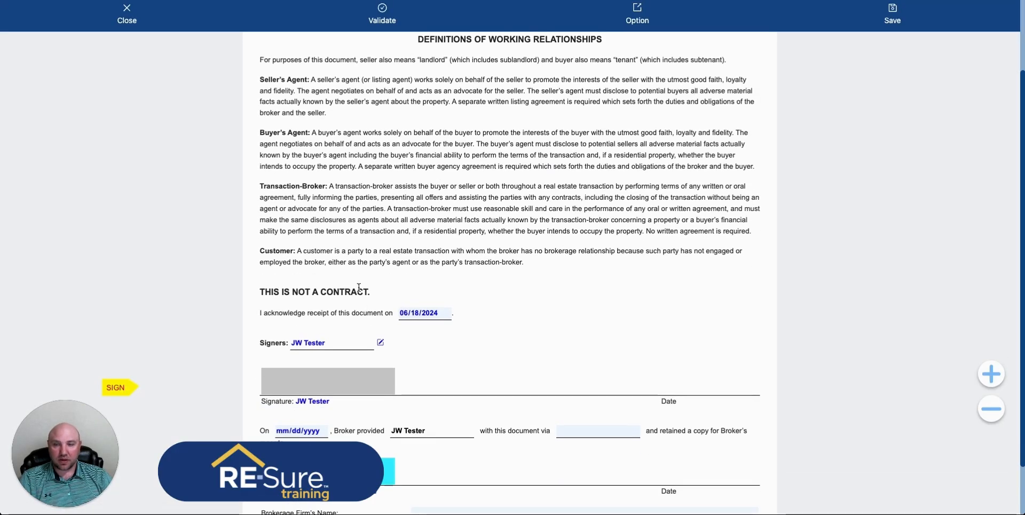
Fill in the date on which the broker provided the document to the contact as 06/18/2024.
scroll(633, 263, down, 3)
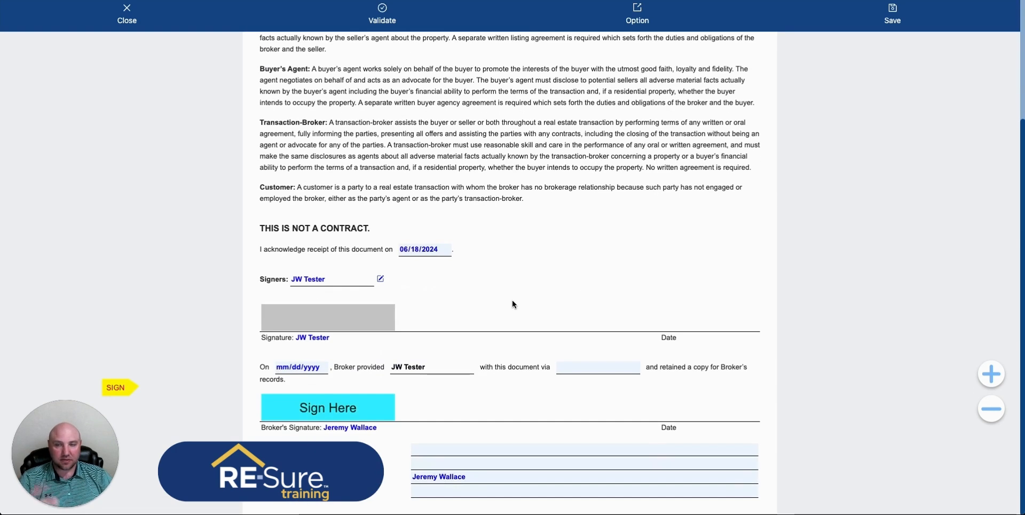
click(296, 367)
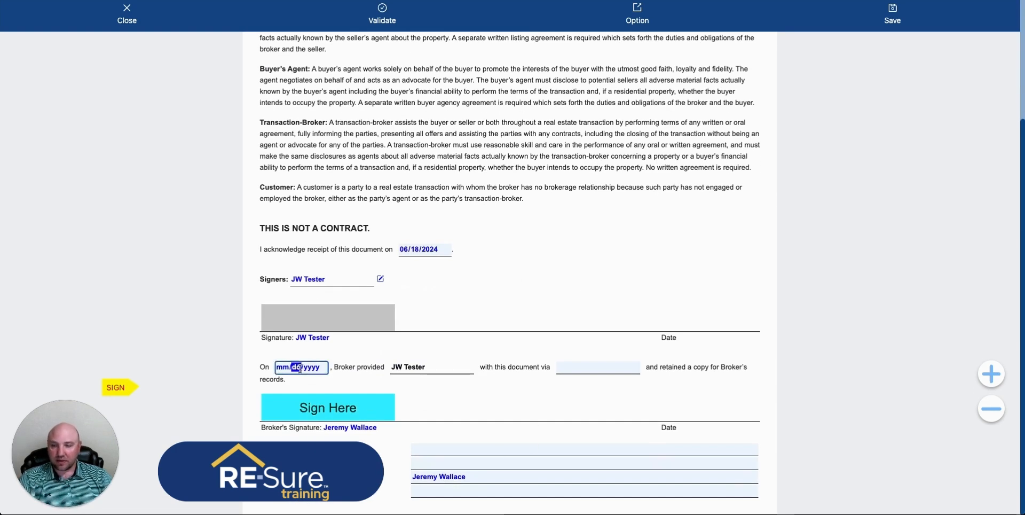
click(318, 303)
Choose RE-Sure as the method by which the document was provided.
click(587, 369)
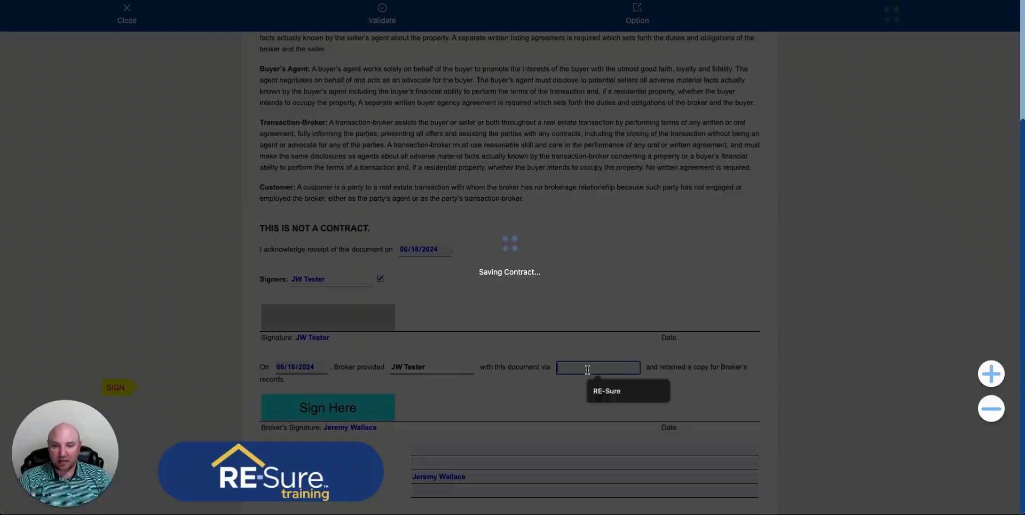
key(Down)
key(Return)
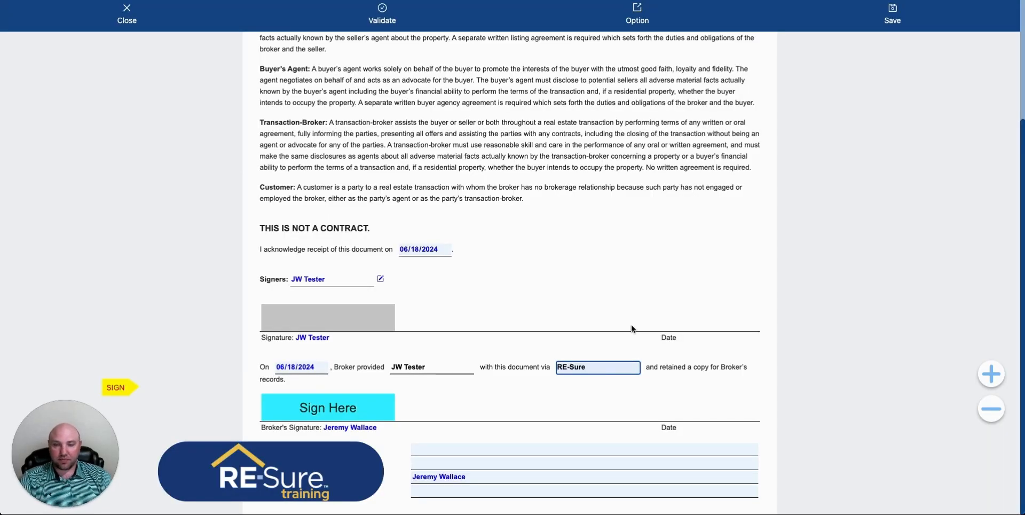
Enter RE-Sure Example Brokerage as the brokerage firm's name.
click(460, 449)
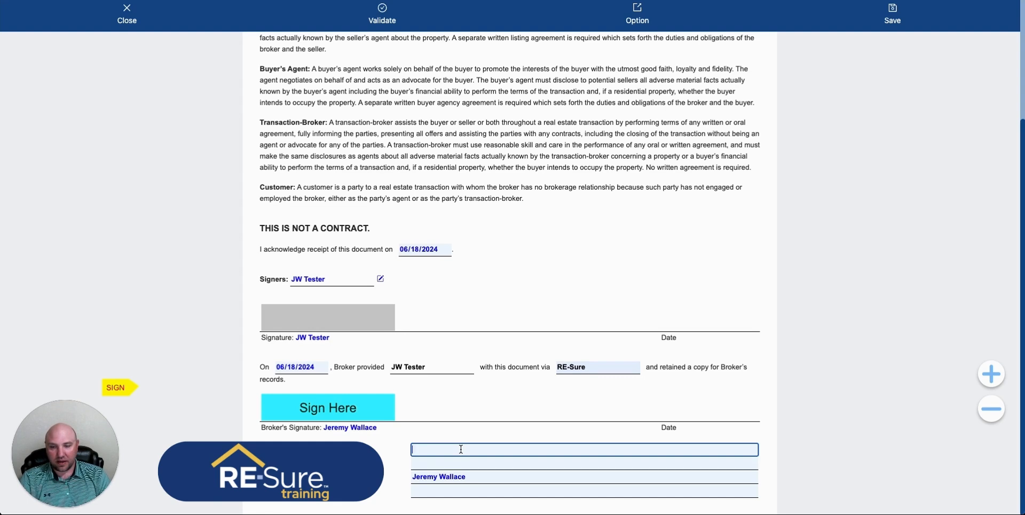
text(RE-Sure E)
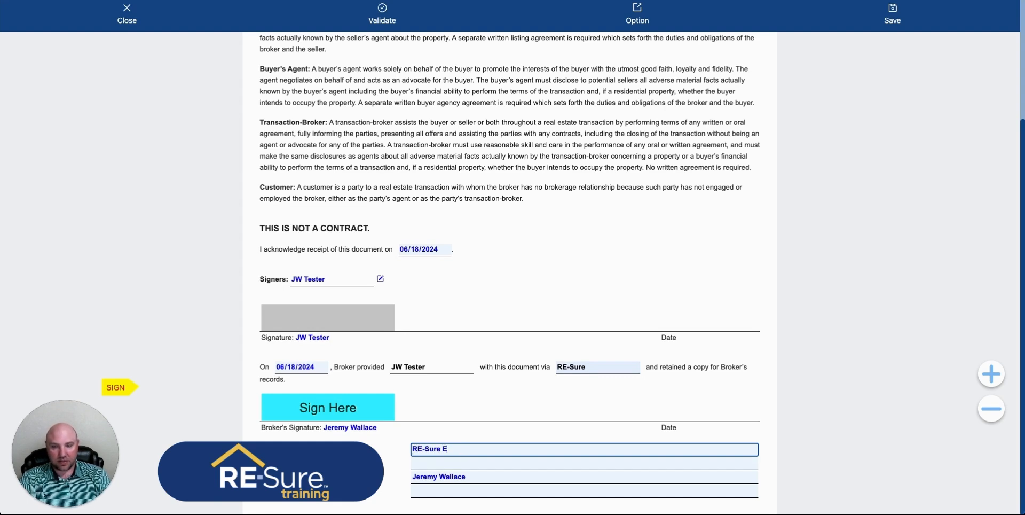
text(xample Brokerage)
key(Tab)
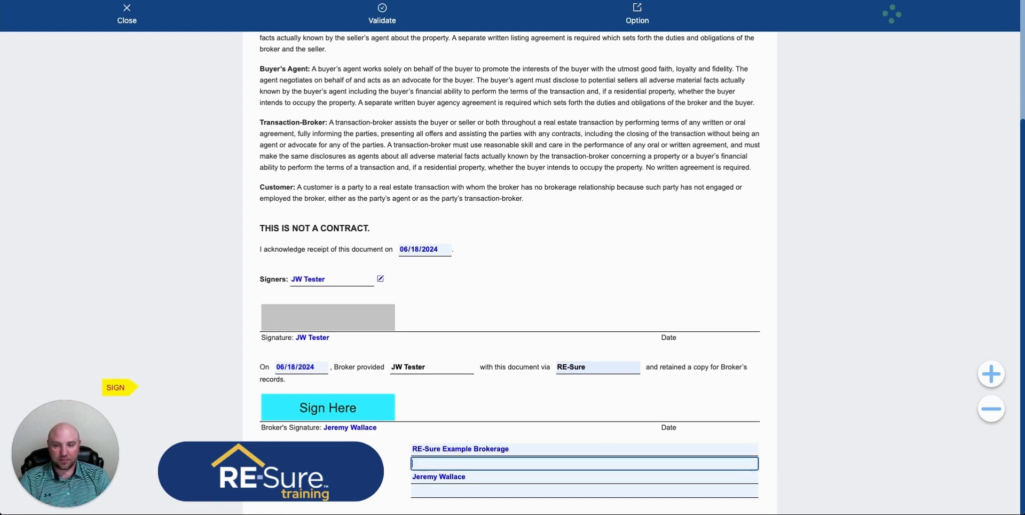
Enter the brokerage firm's license number and the broker's license number in their fields.
text(XX1234567)
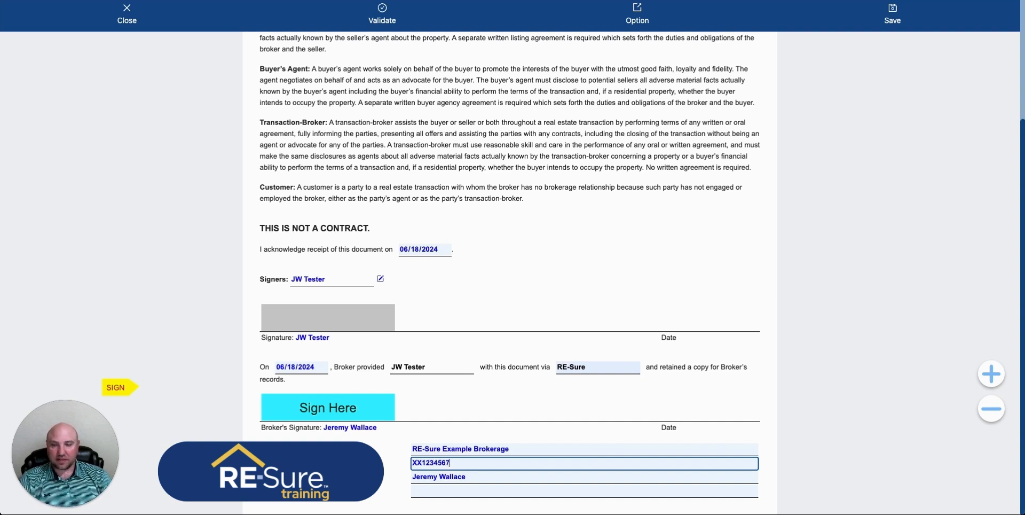
key(Tab)
key(Tab)
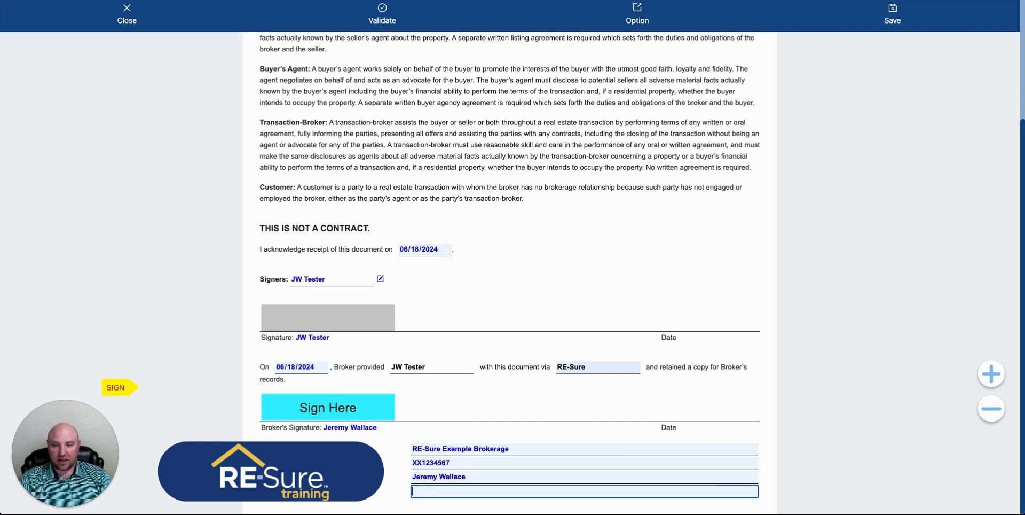
text(XX9876543)
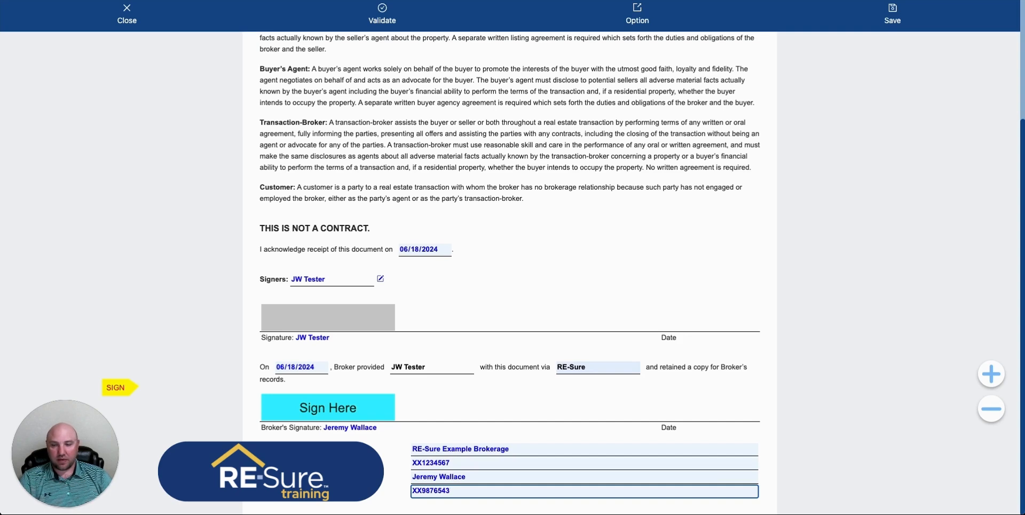
click(526, 408)
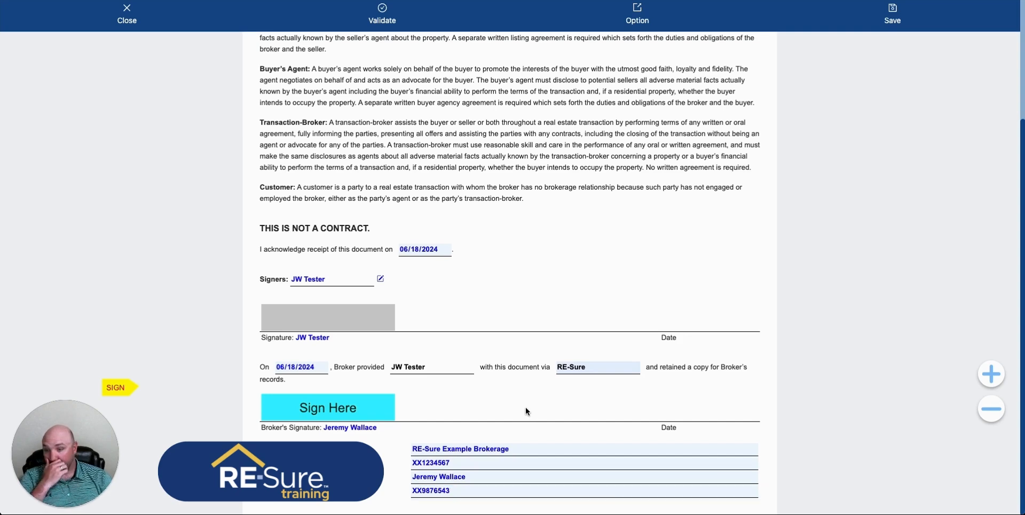
Sign the broker's signature field with a typed signature in the Pacifico font, accepting the legal notice.
scroll(502, 364, up, 3)
scroll(513, 346, down, 3)
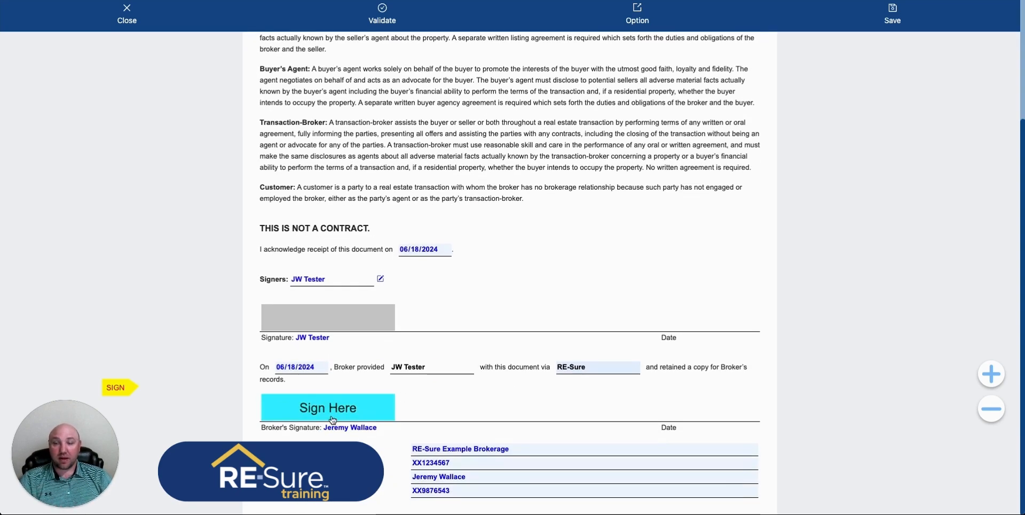
click(349, 408)
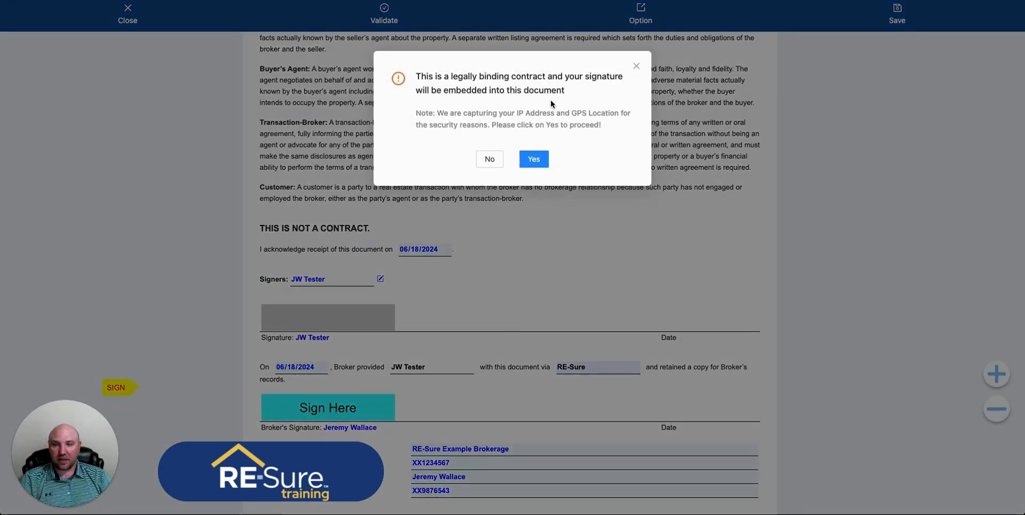
click(535, 160)
click(473, 149)
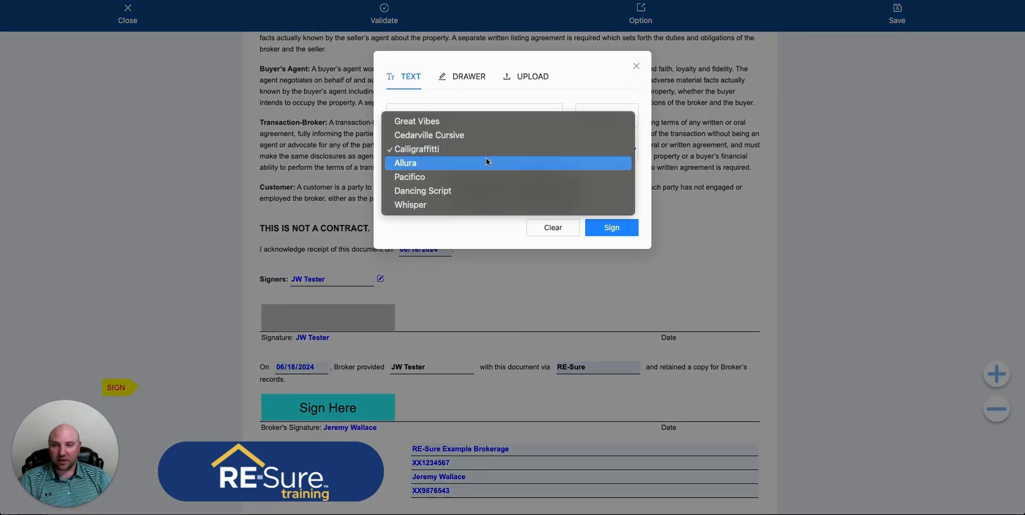
click(434, 176)
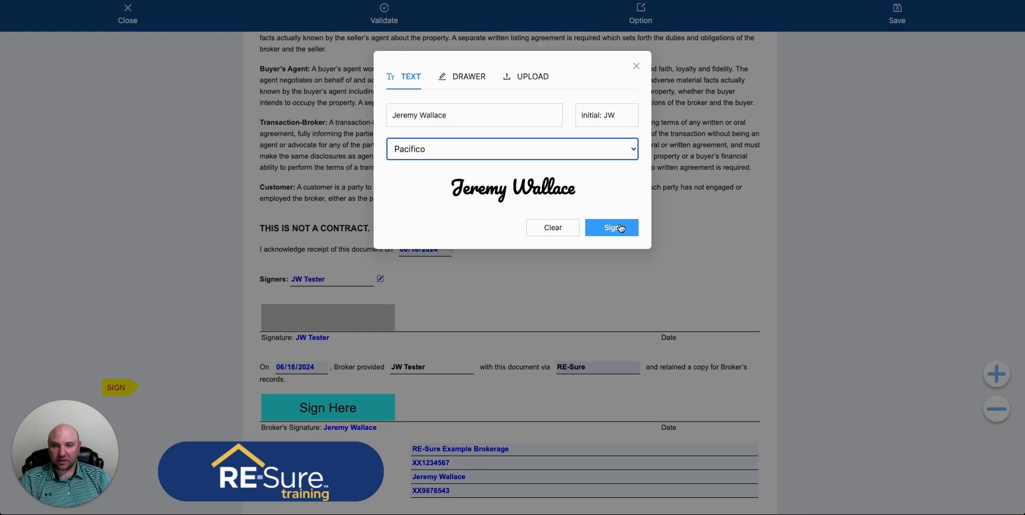
click(612, 228)
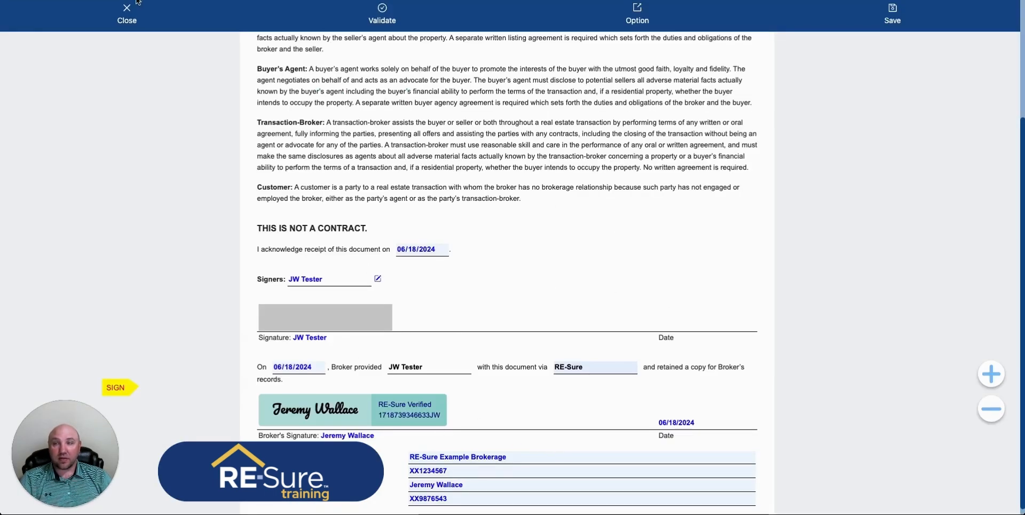
Close the editor and open the send dialog for the saved Definitions of Working Relationships document.
click(129, 20)
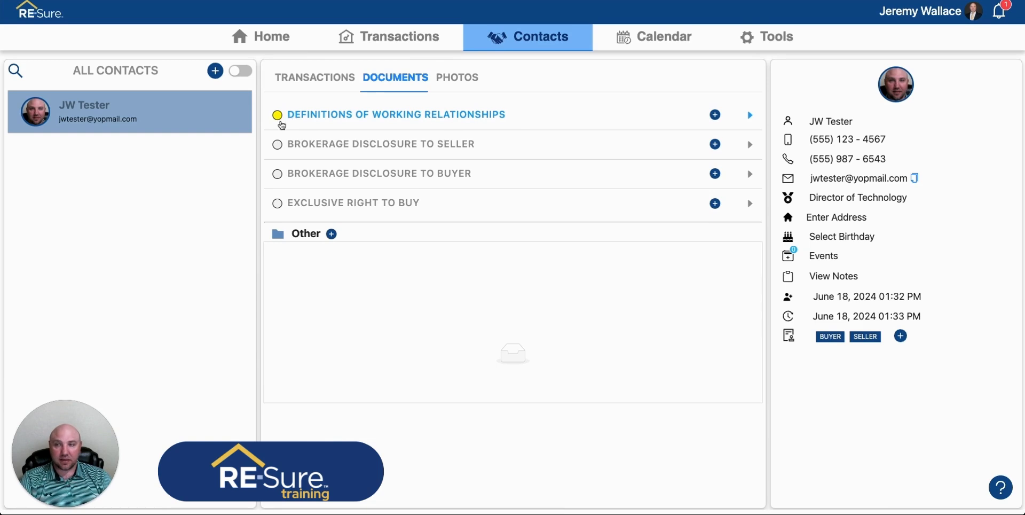
click(752, 117)
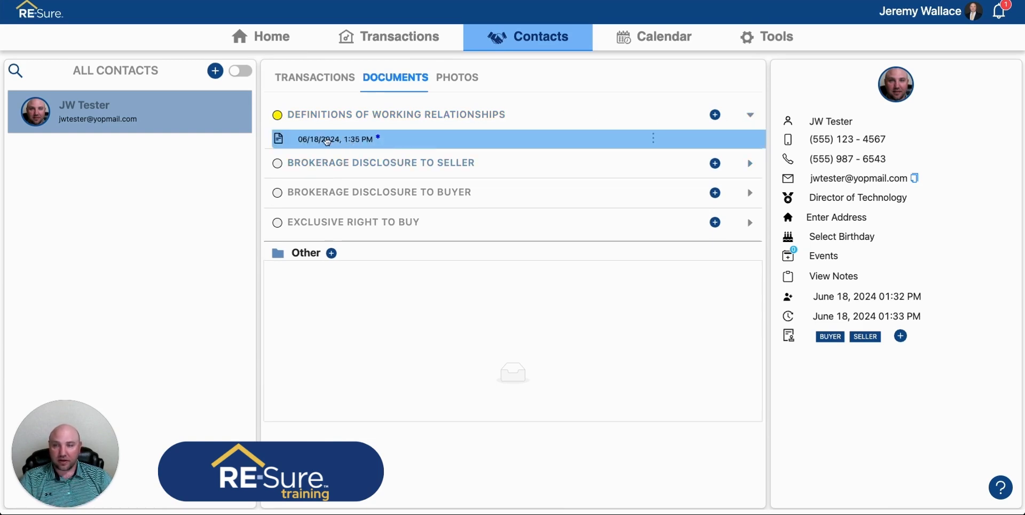
click(653, 142)
click(653, 142)
click(652, 142)
click(669, 176)
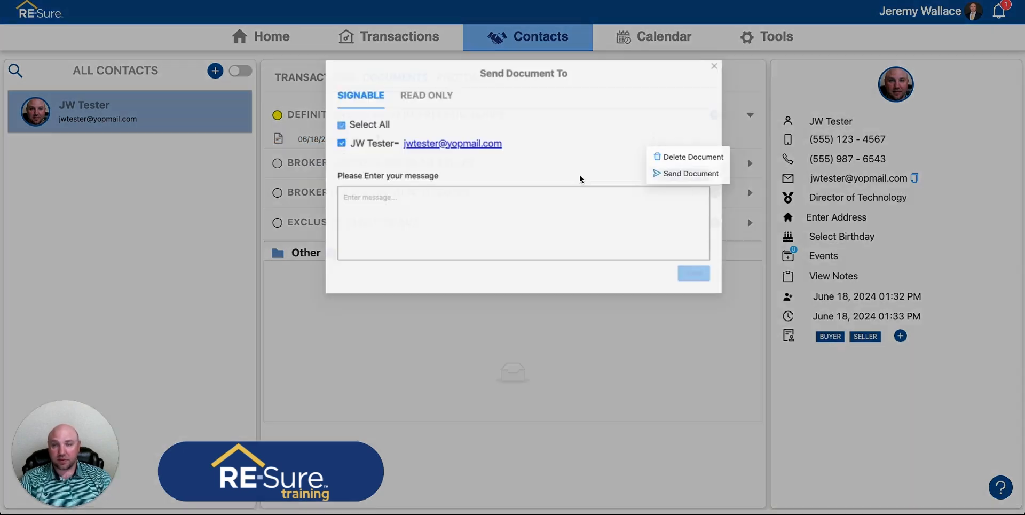
Insert the Review and Sign Document email template into the message.
drag(382, 153, 477, 145)
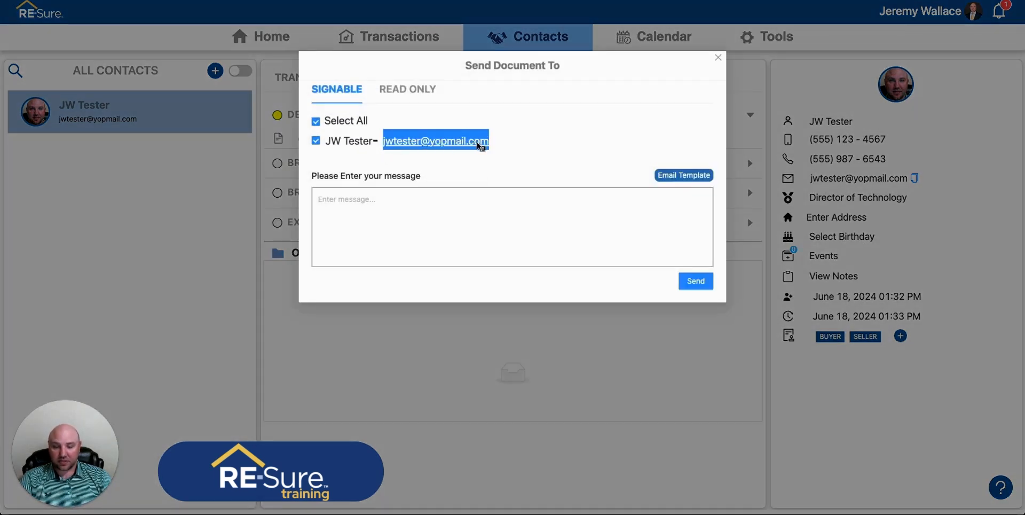
click(584, 158)
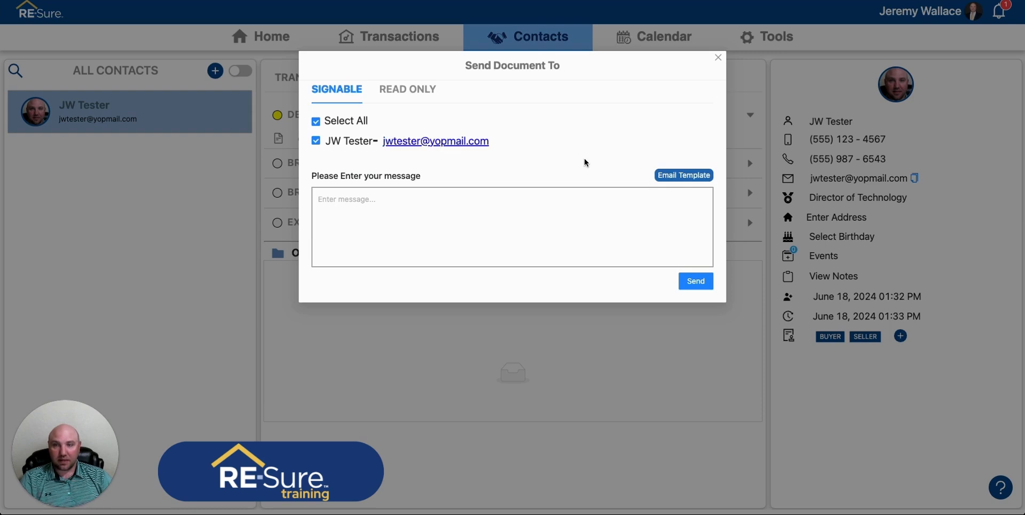
click(698, 182)
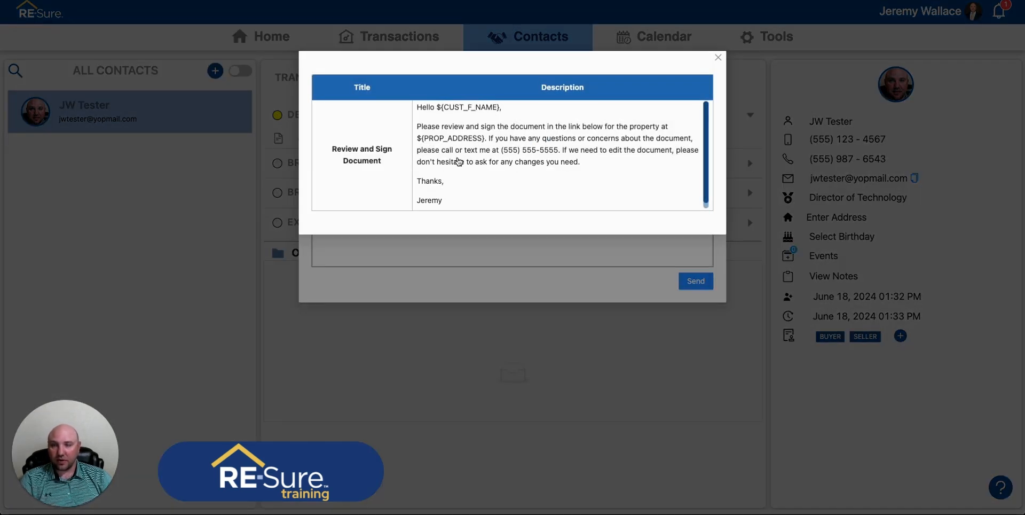
click(531, 165)
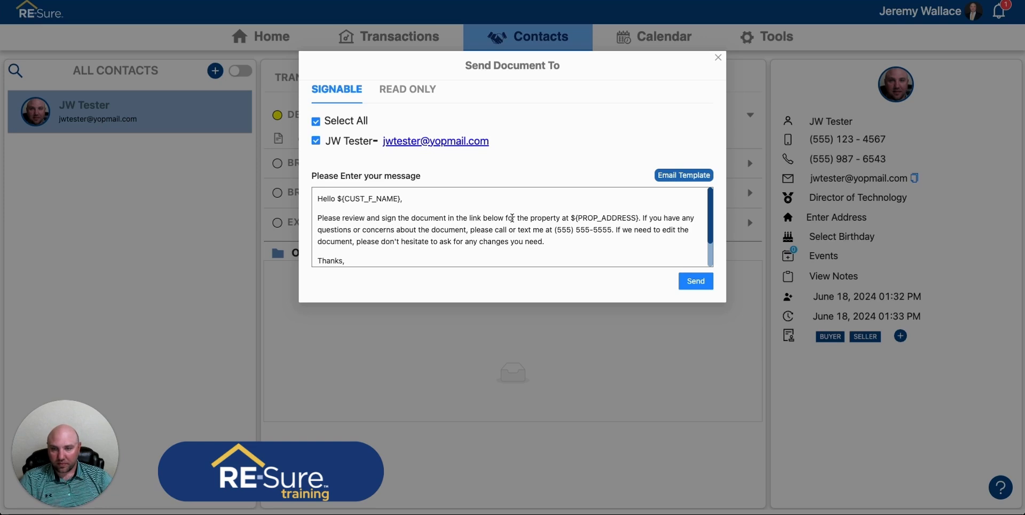
Delete the phrase referring to the property address from the message text.
drag(505, 218, 638, 218)
key(BackSpace)
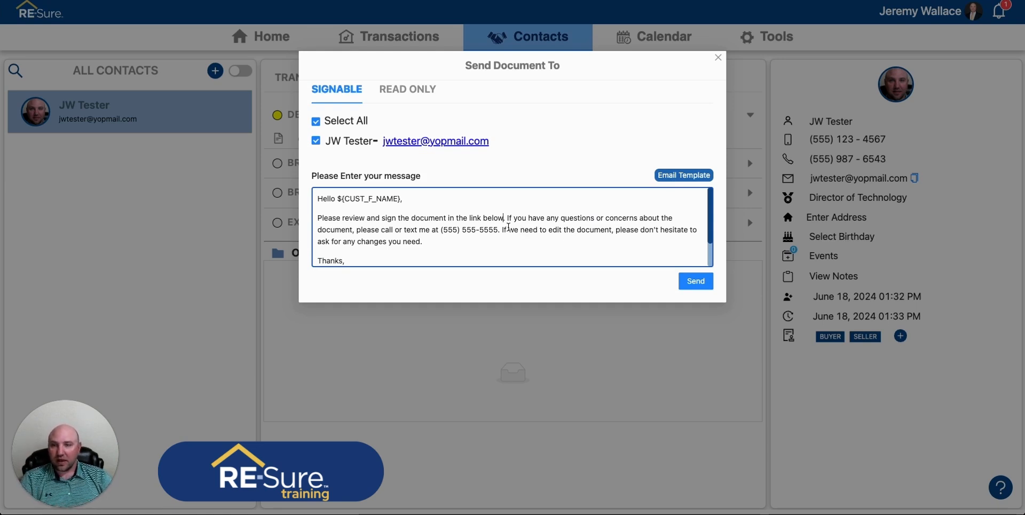
drag(482, 252, 372, 210)
click(464, 220)
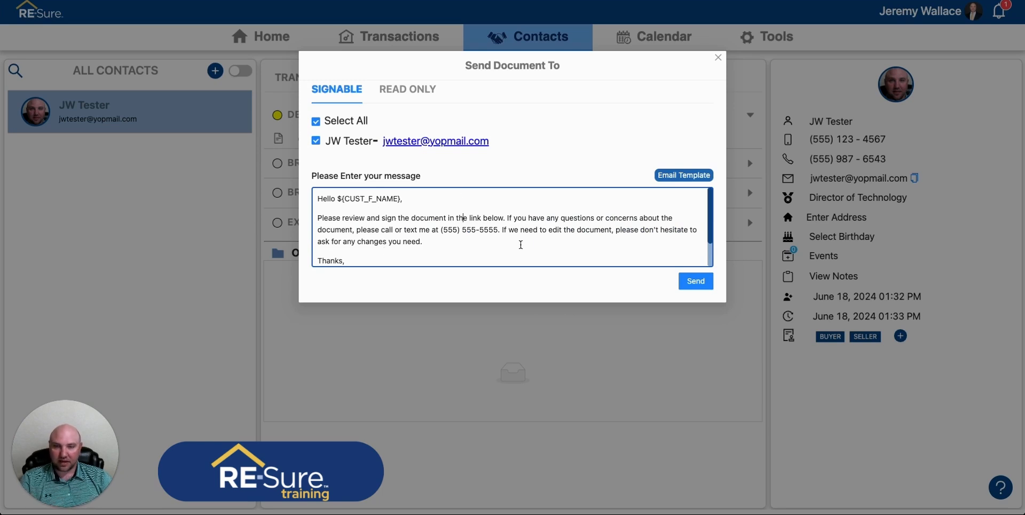
Send the document to the contact as signable.
scroll(694, 259, down, 1)
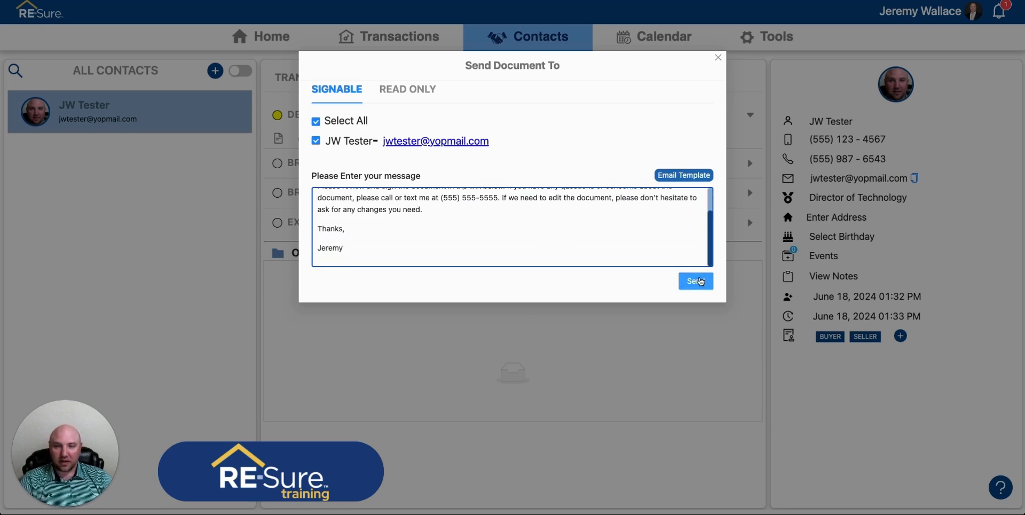
click(701, 281)
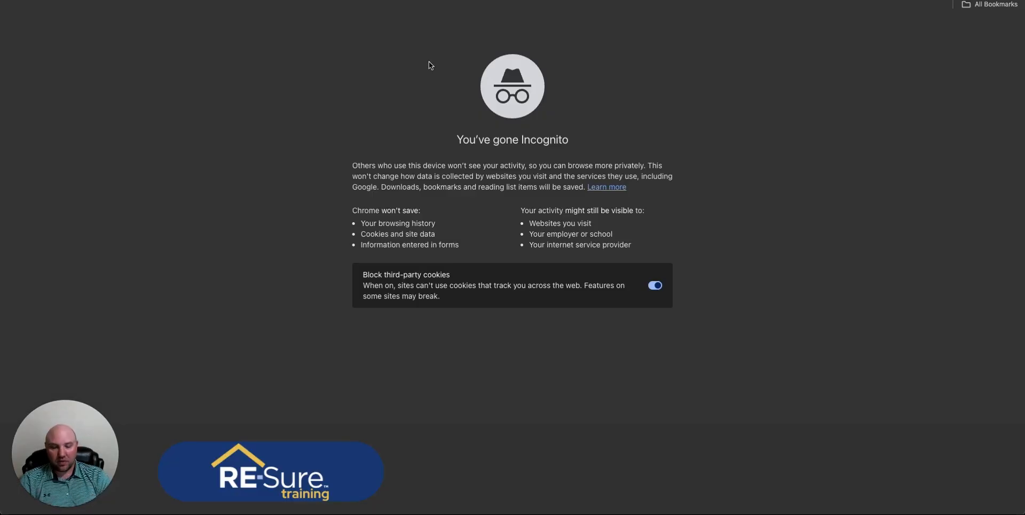
Switch to the browser, open YOPmail and open the contact's inbox.
text(yop)
key(Return)
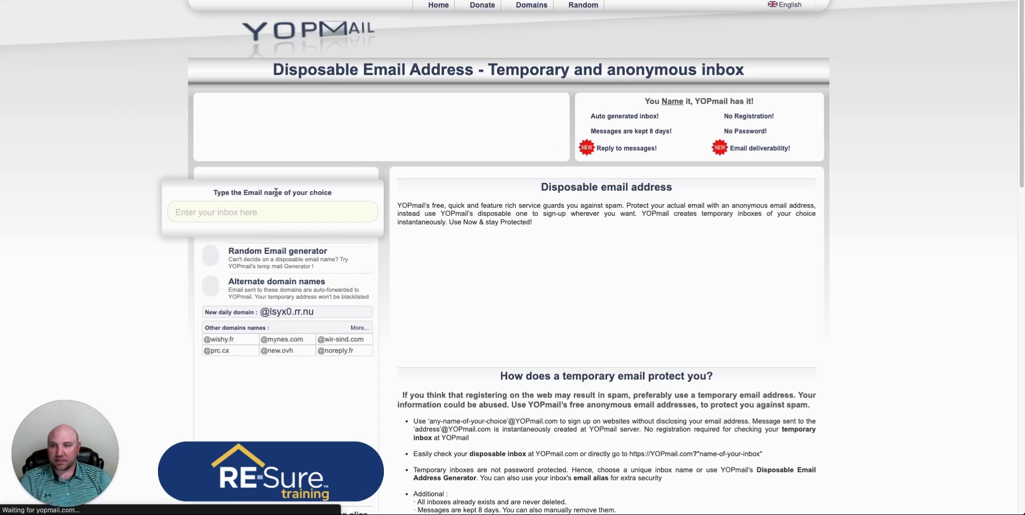
click(271, 208)
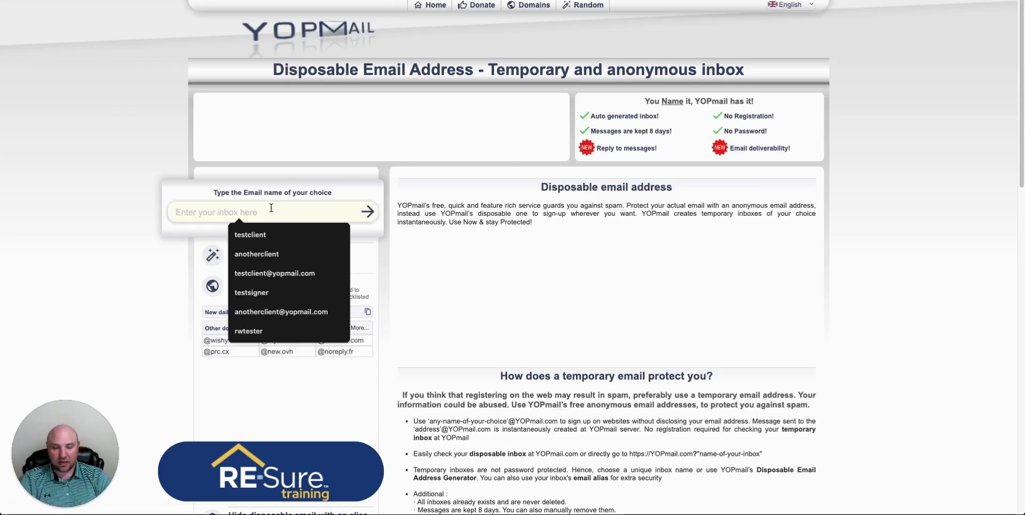
text(jwtester)
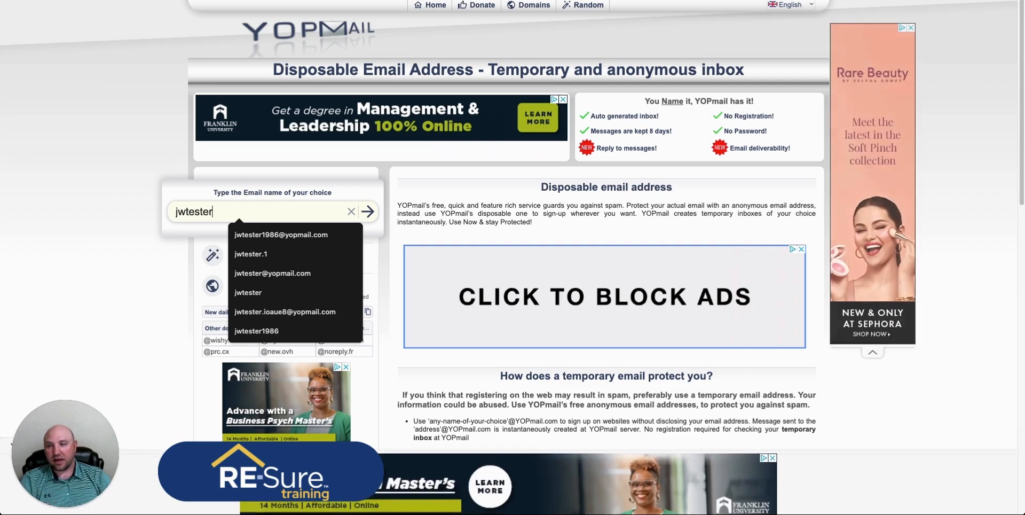
key(Return)
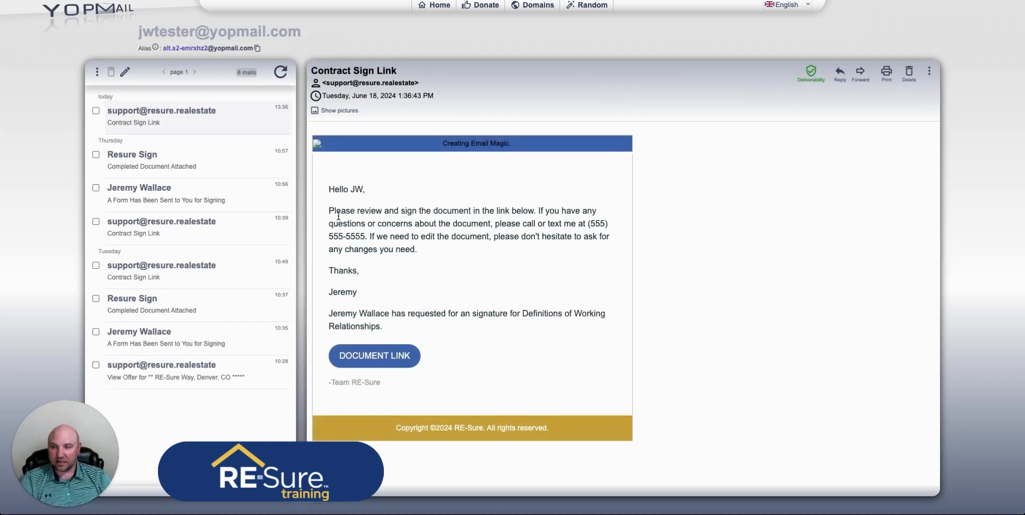
Open the document link in the Contract Sign Link email.
drag(325, 189, 366, 191)
click(357, 220)
click(377, 355)
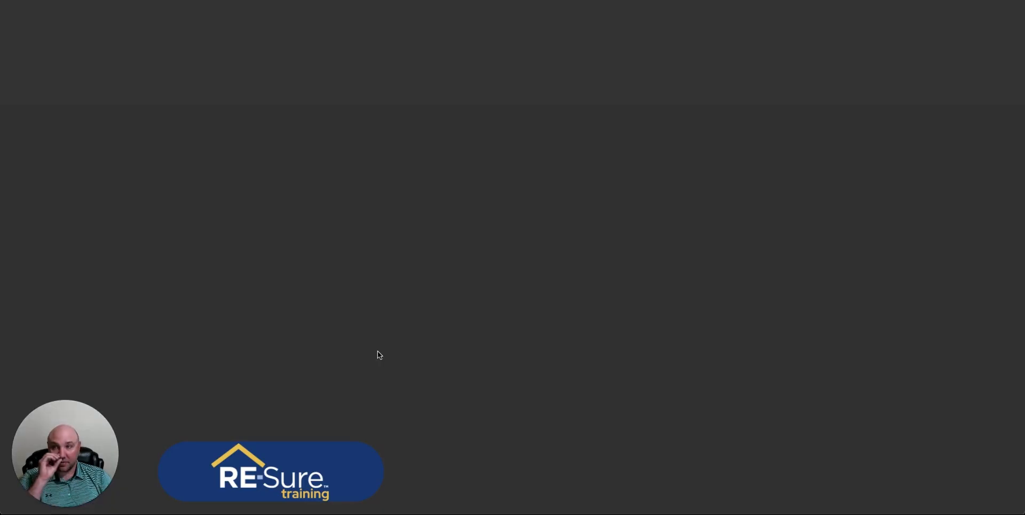
Open the contact's dated Definitions of Working Relationships document.
scroll(433, 219, down, 3)
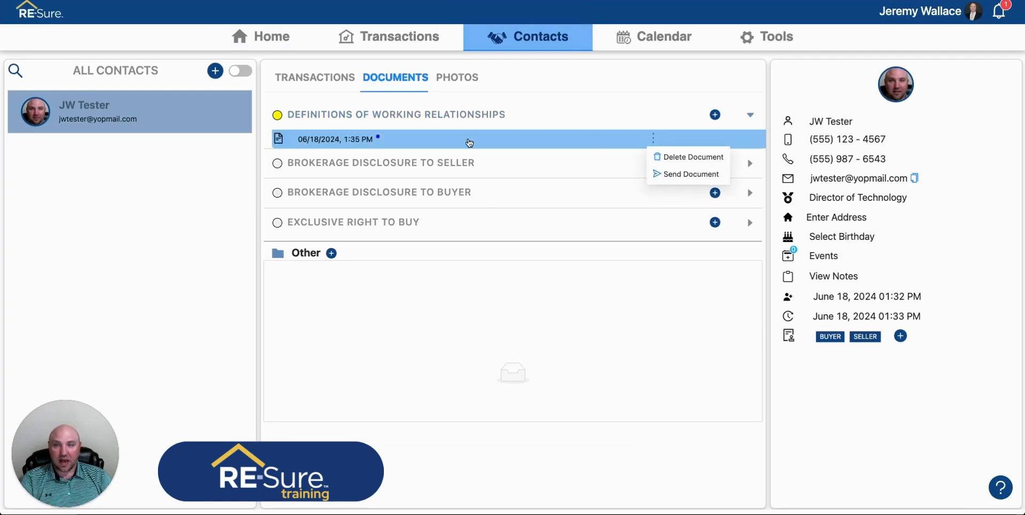
click(641, 139)
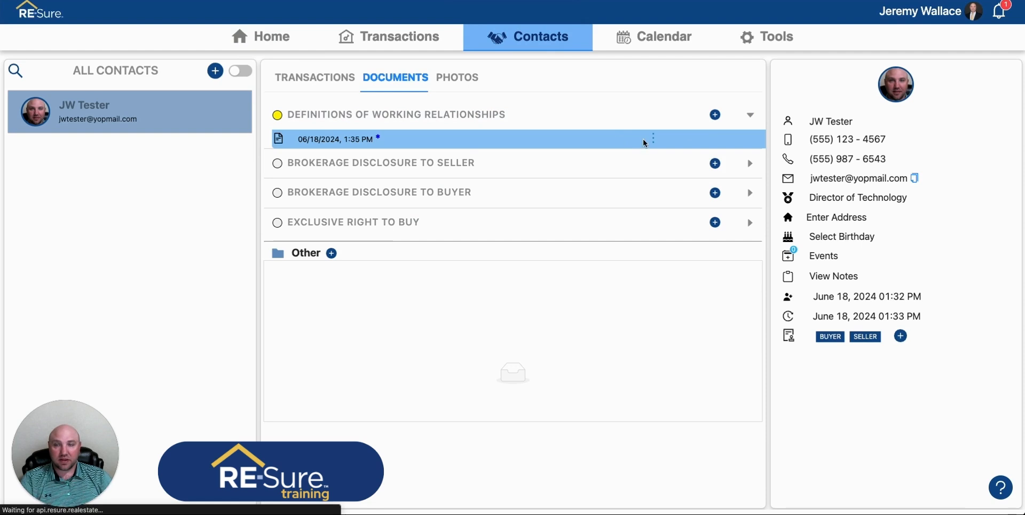
scroll(436, 392, down, 3)
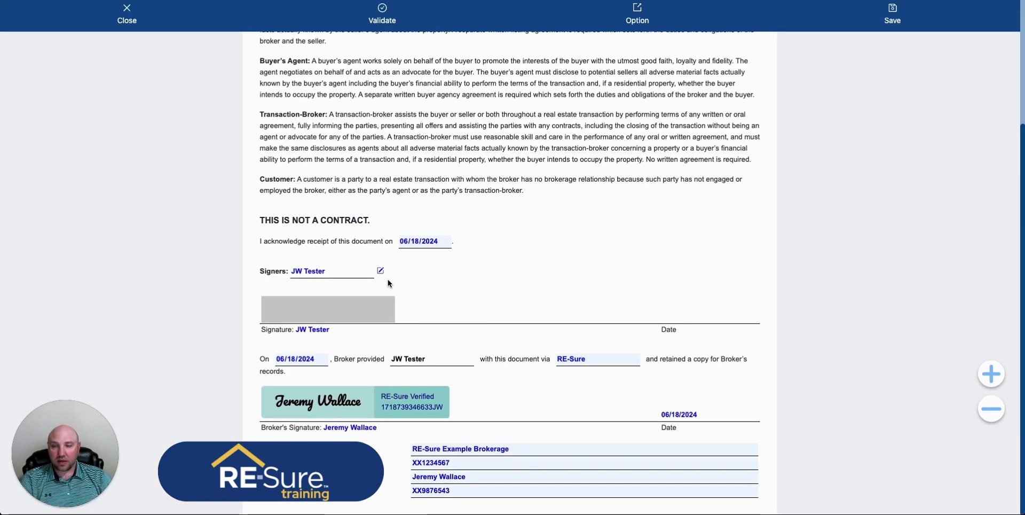
Reopen the signed document for editing from its options.
click(636, 15)
click(654, 46)
click(578, 147)
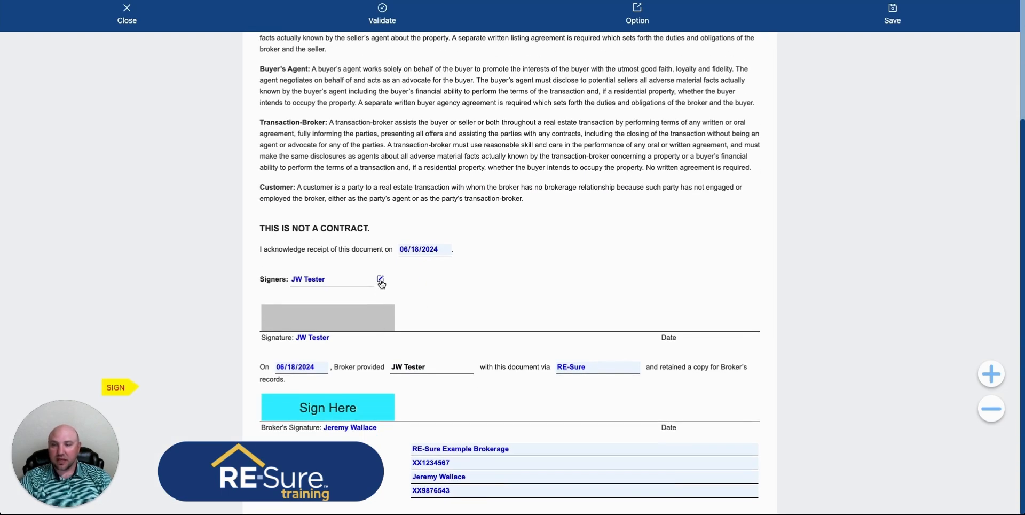
Open the signers editor and start a new seller, entering the person's first name, last name and e-mail.
click(380, 279)
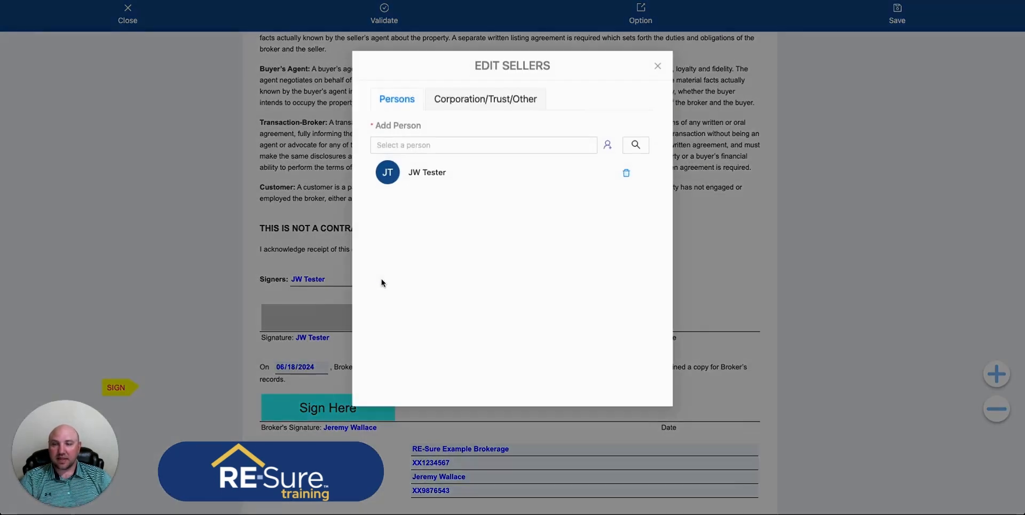
click(608, 146)
click(865, 76)
text(RW)
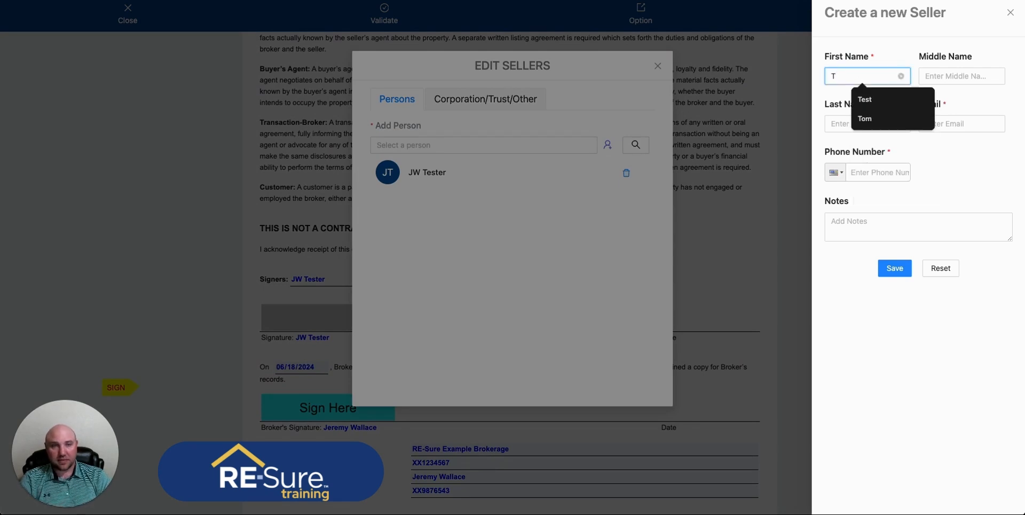
key(Tab)
key(Tab)
text(Tester)
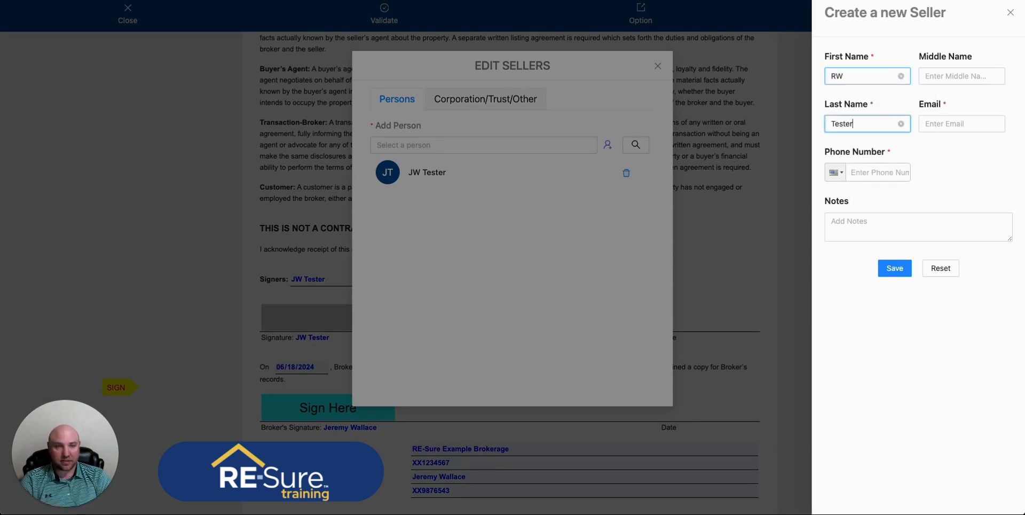
key(Tab)
text(rw)
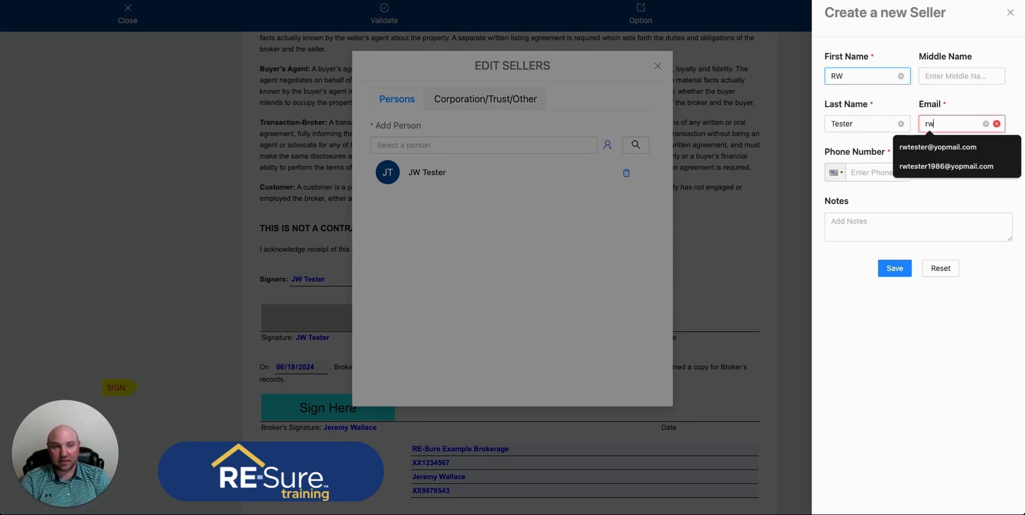
text(te)
key(Down)
key(Return)
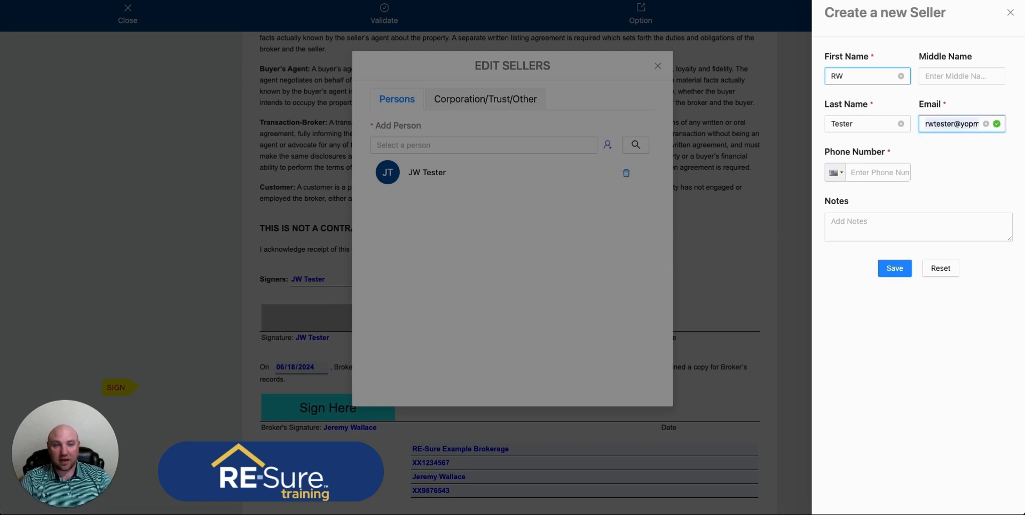
Enter the new seller's phone number and save the seller.
click(893, 271)
click(873, 171)
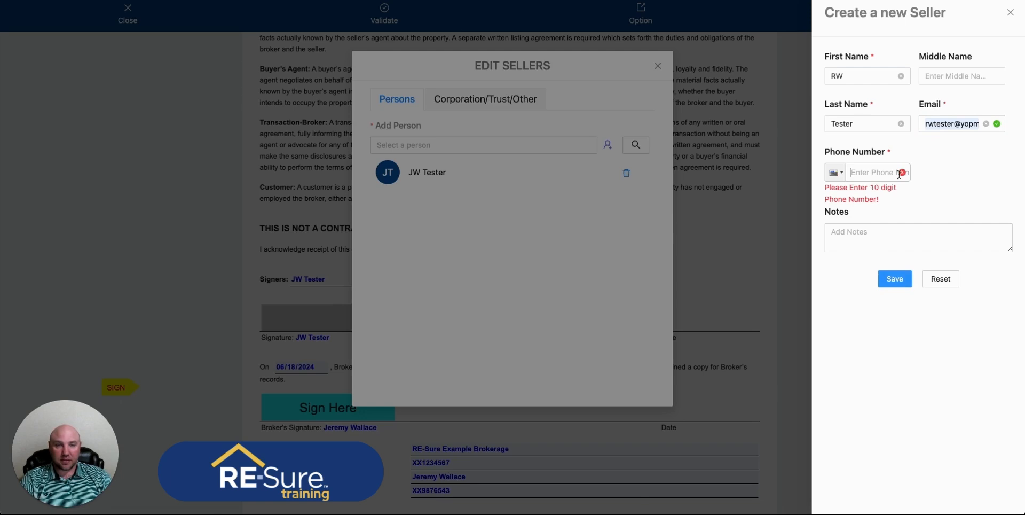
text(55)
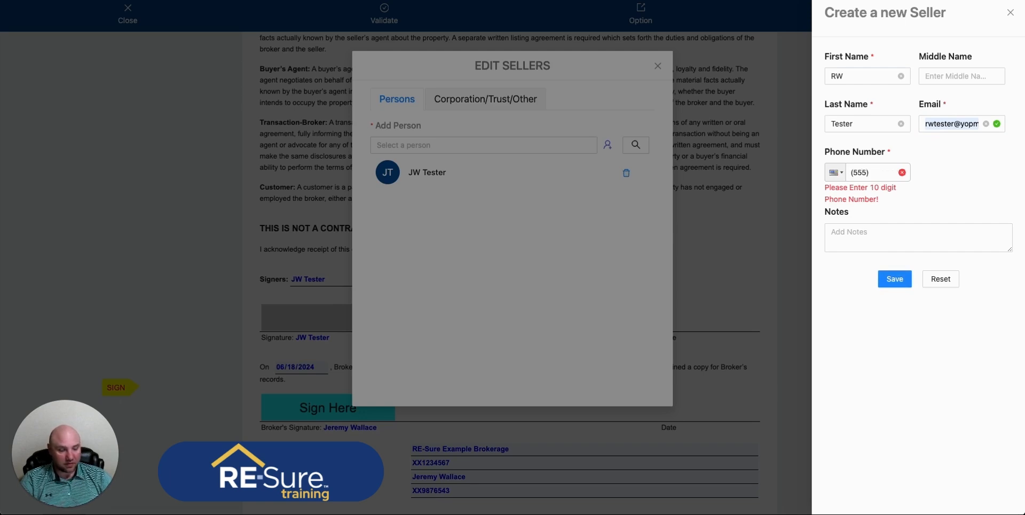
text(55558555)
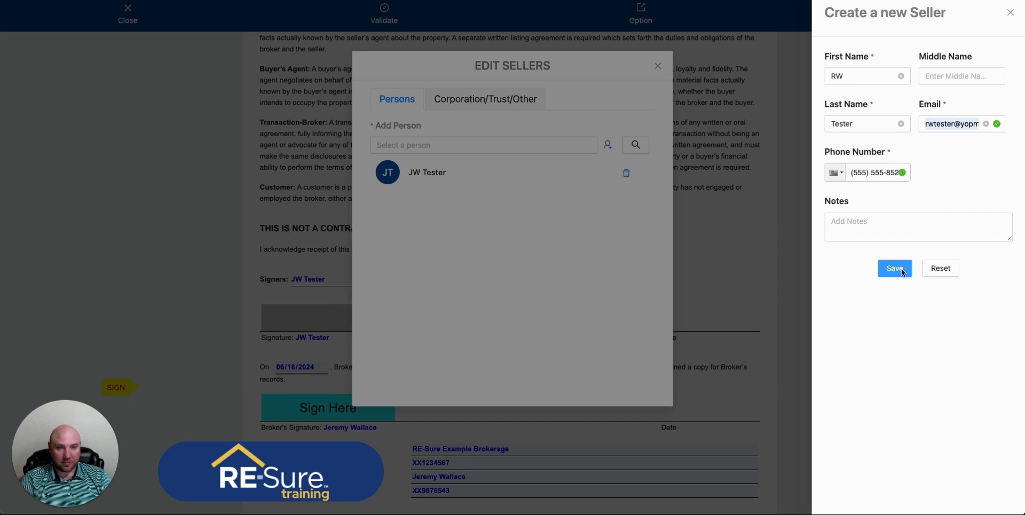
click(897, 268)
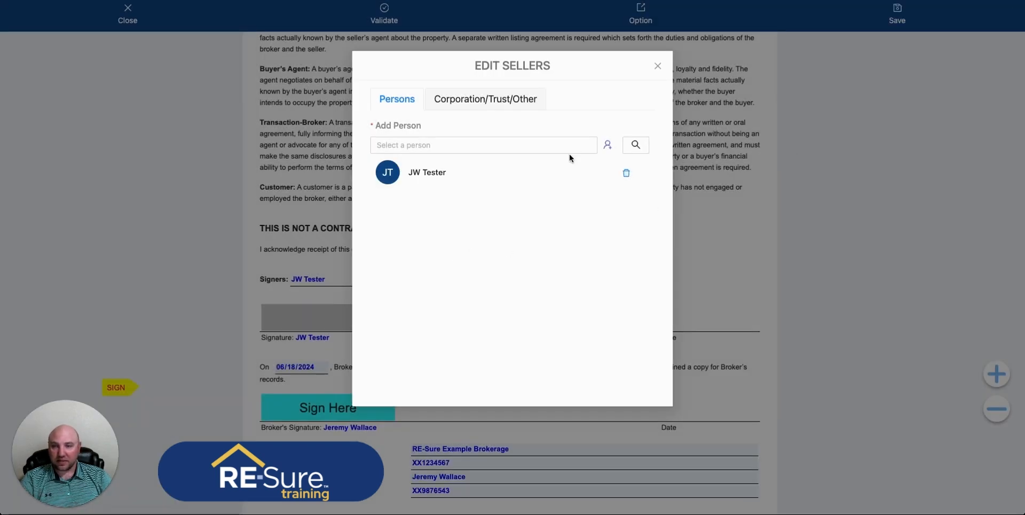
Add the new seller as a second signer and close the signers editor.
click(608, 145)
click(442, 176)
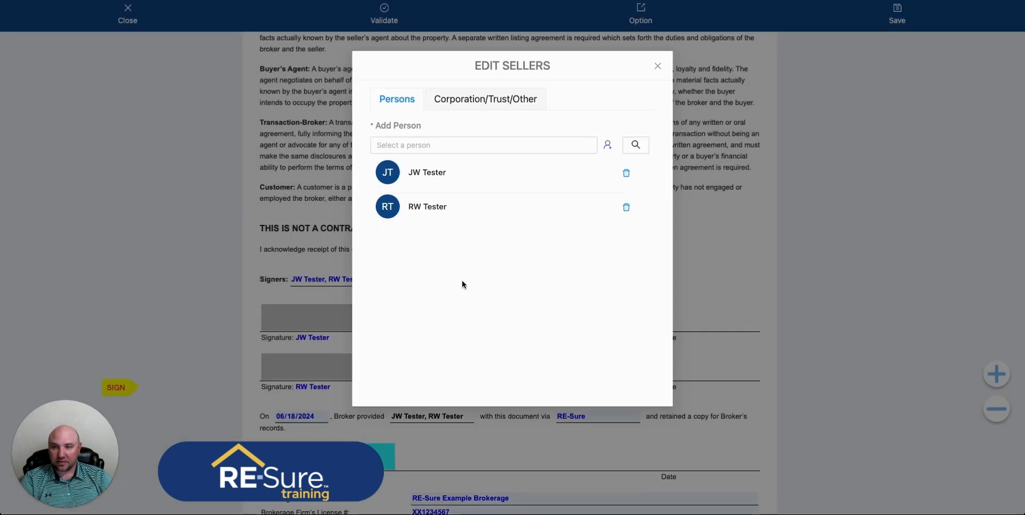
click(658, 65)
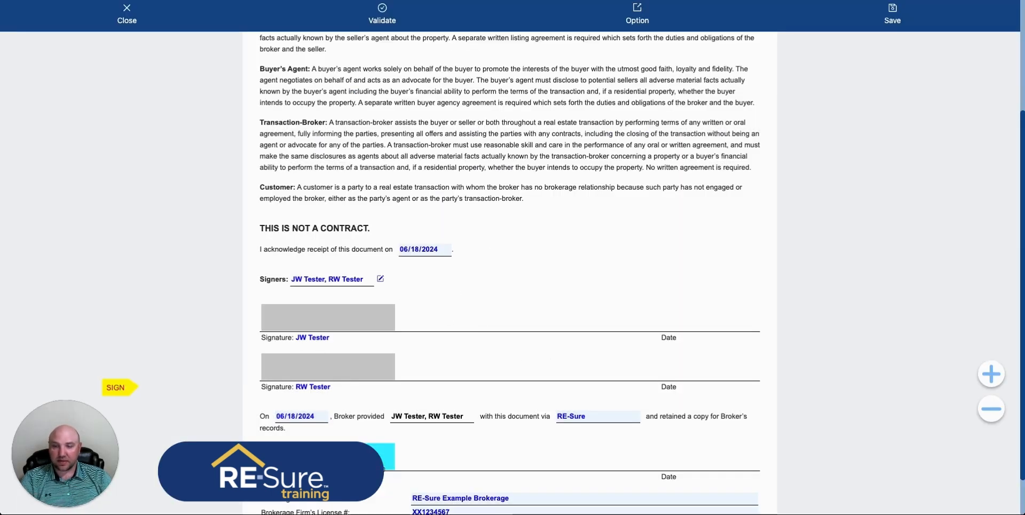
Re-sign the broker's signature line with a typed signature and close the document.
scroll(327, 378, down, 1)
click(348, 411)
click(532, 160)
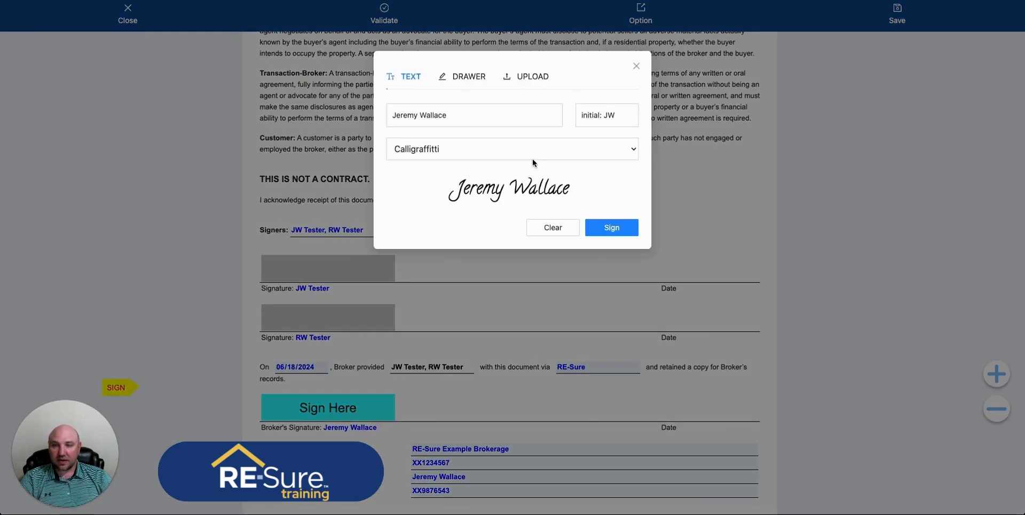
click(612, 225)
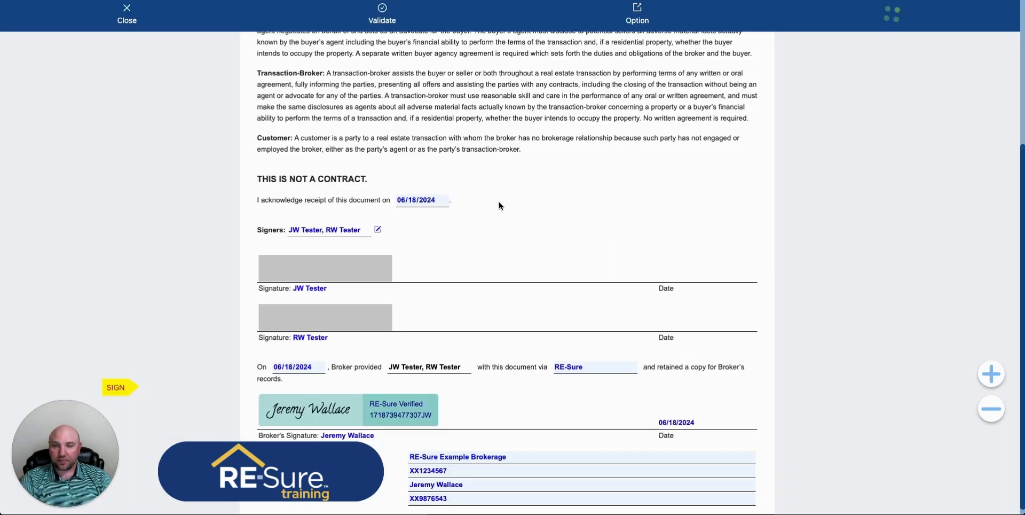
click(127, 11)
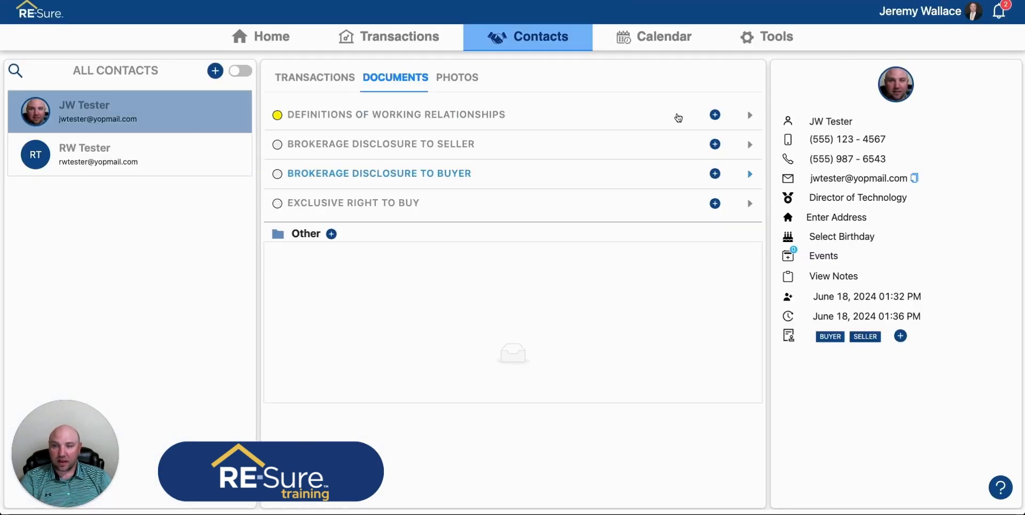
Open sending for the document to both signers as signable and load the email template message.
click(751, 116)
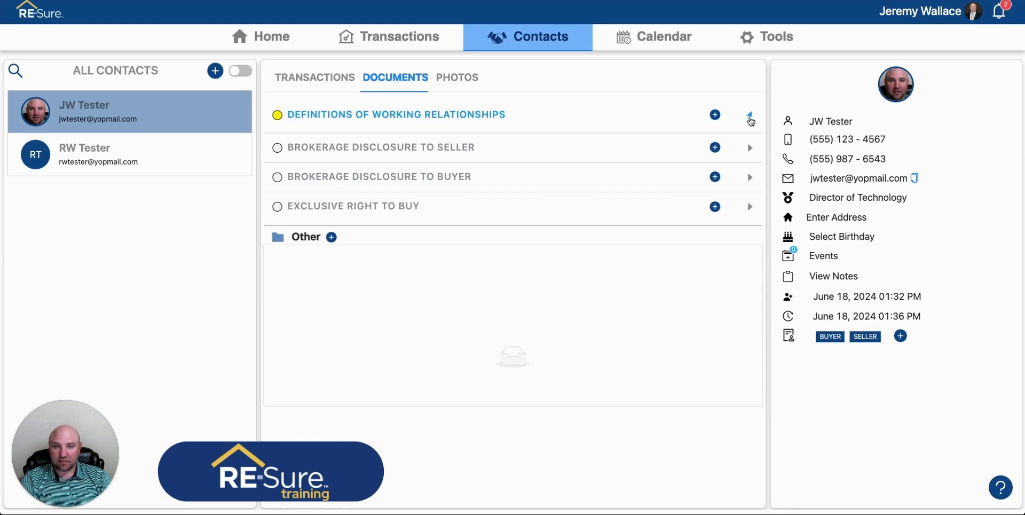
click(654, 138)
click(670, 172)
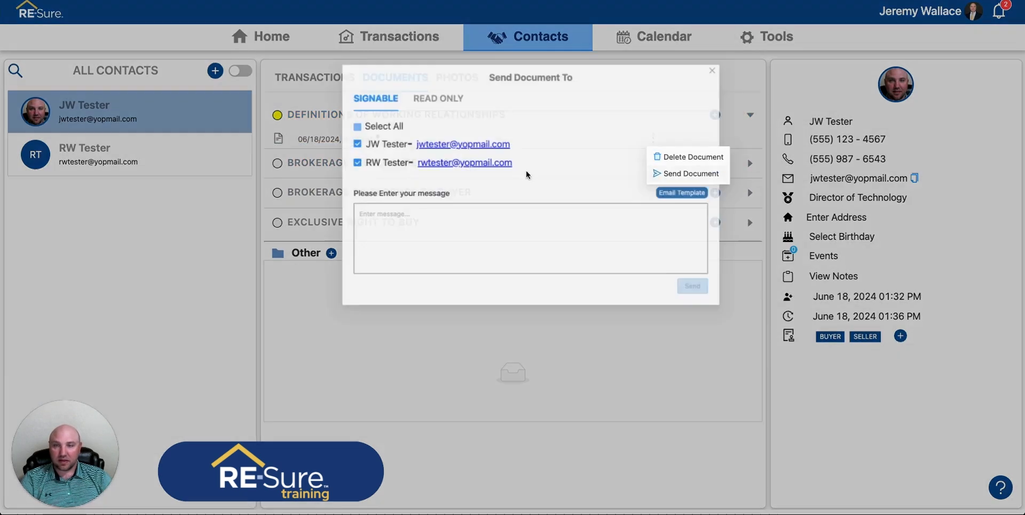
click(670, 197)
click(474, 284)
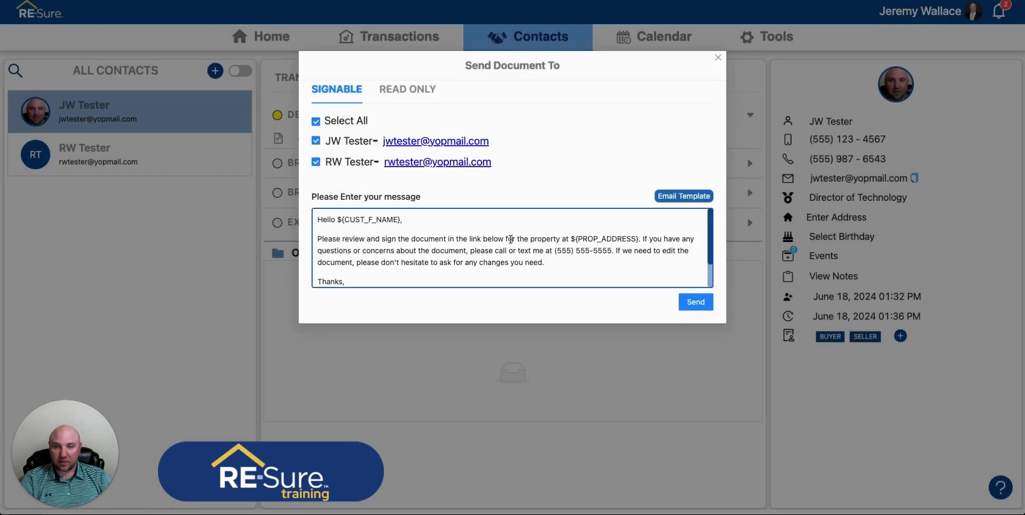
Delete the phrase referring to the property address from the message and send the document.
drag(506, 239, 638, 239)
key(BackSpace)
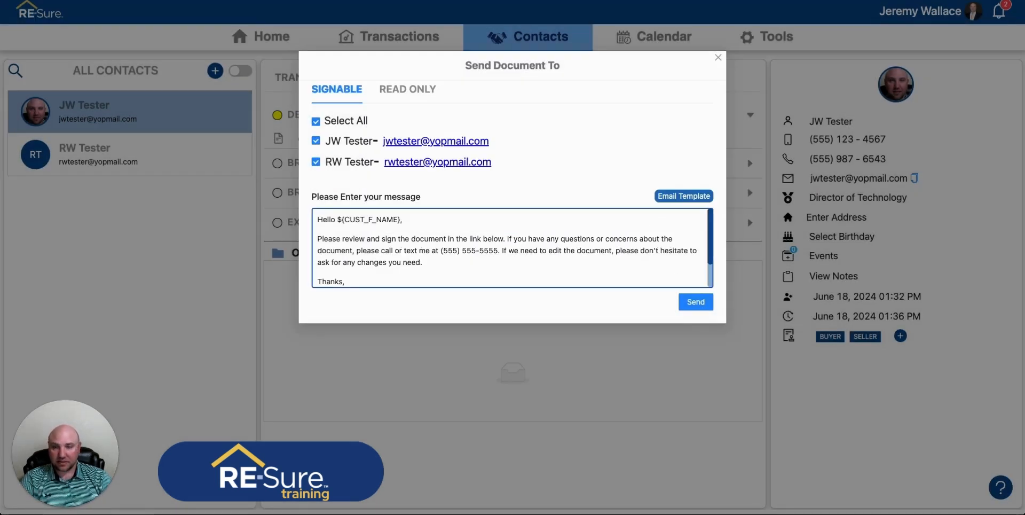
click(695, 301)
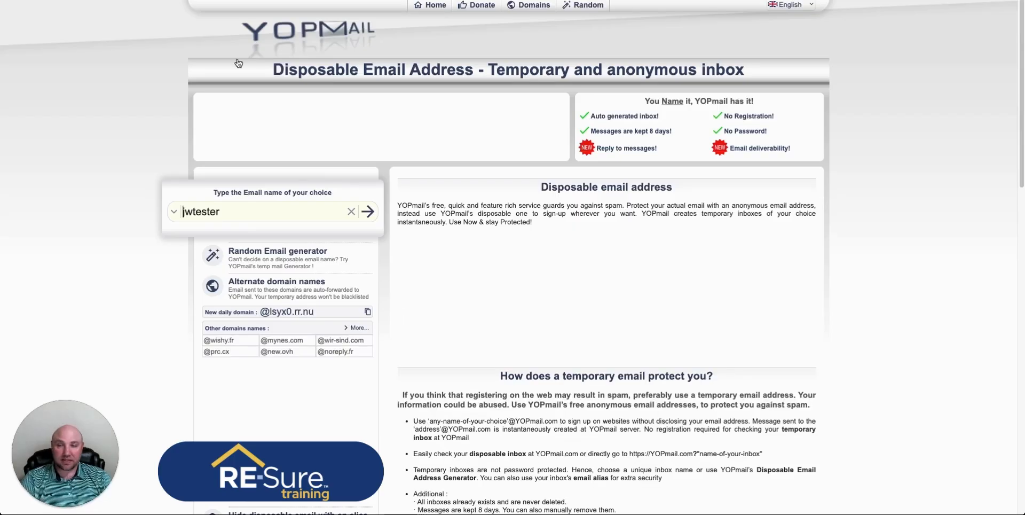
Open the first contact's YOPmail inbox and the document link in the newest Contract Sign Link email.
click(367, 211)
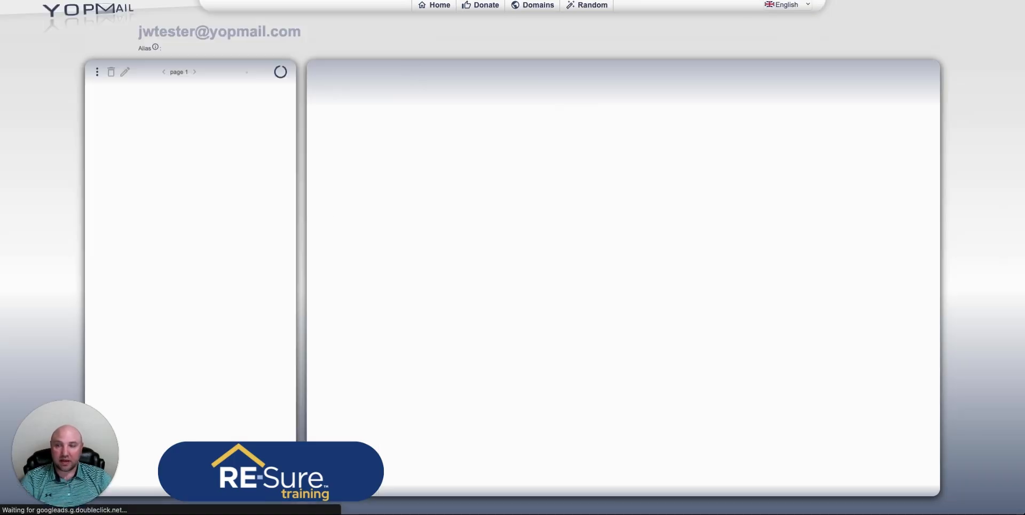
click(379, 355)
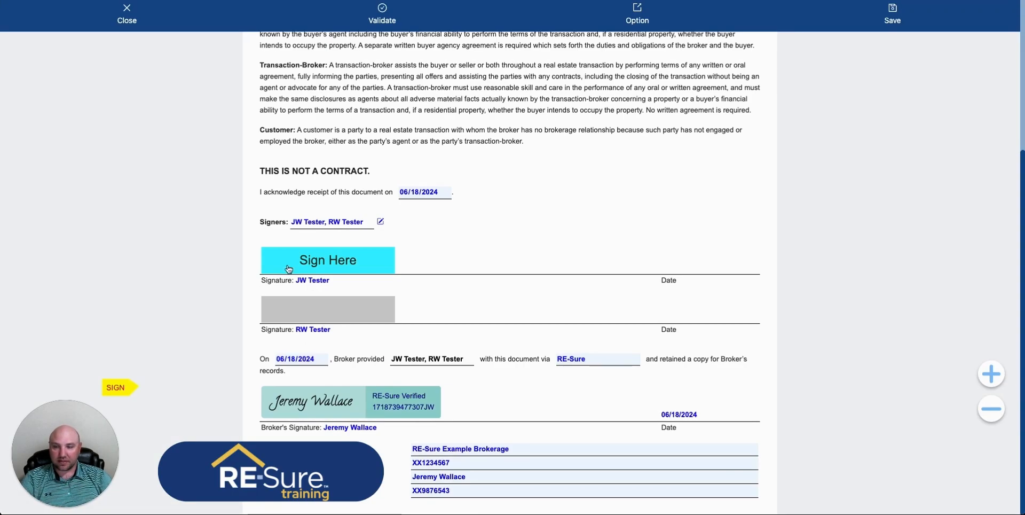
Sign the first signer's line with a typed signature in the Pacifico font.
click(319, 252)
click(521, 164)
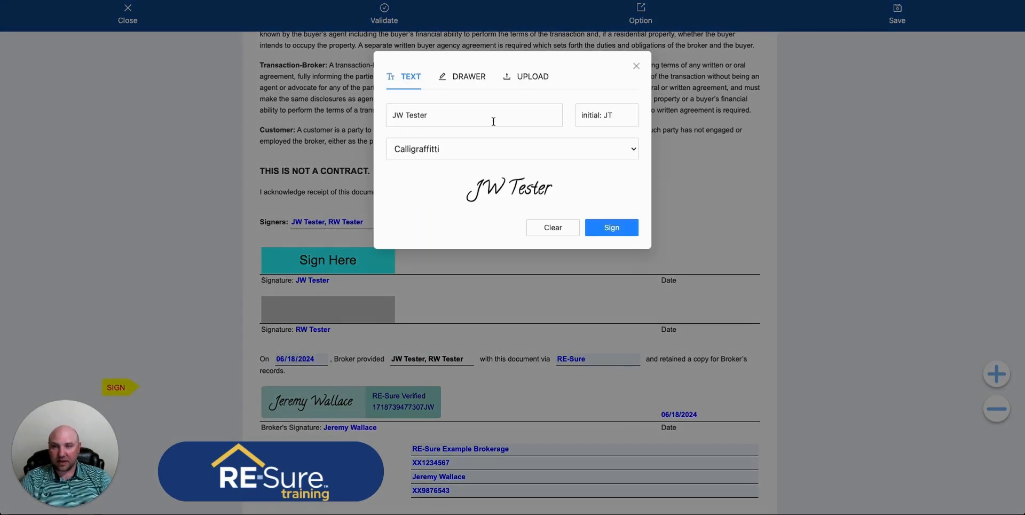
click(472, 148)
click(441, 180)
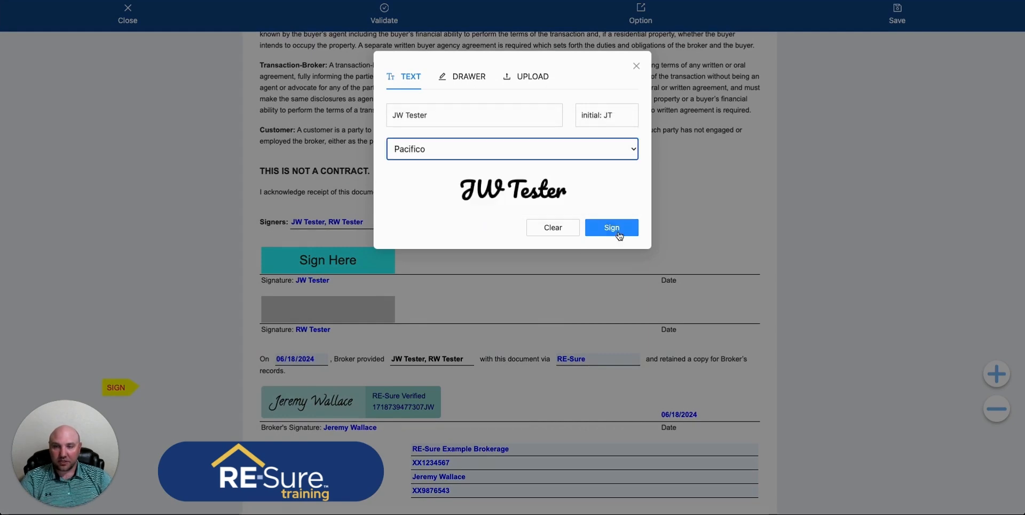
click(612, 227)
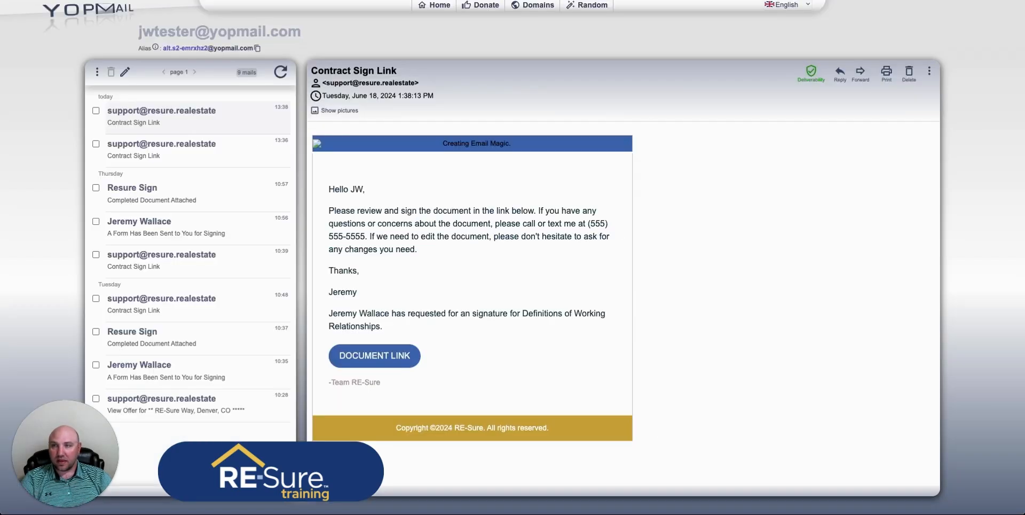
Switch to the second signer's YOPmail inbox and open the document link in the Contract Sign Link email.
click(15, 1)
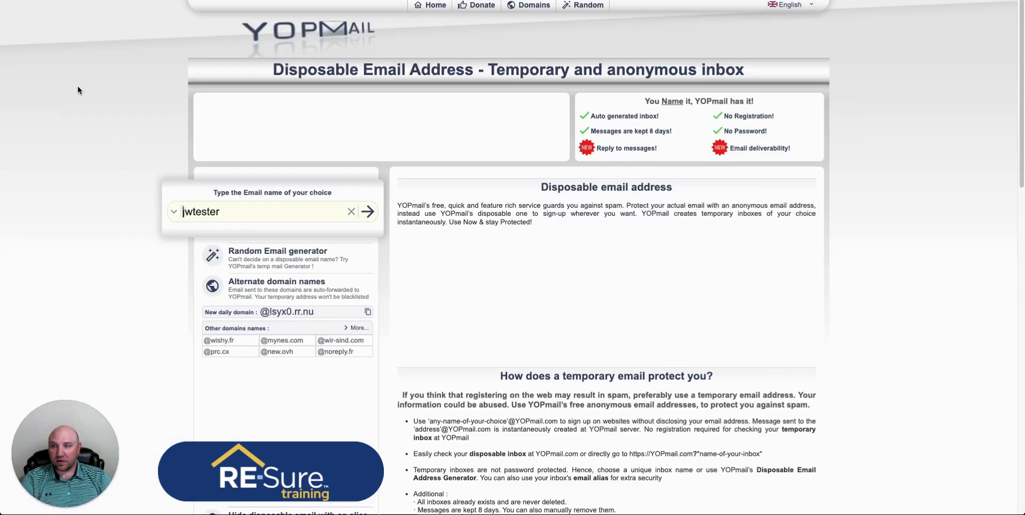
click(186, 212)
key(BackSpace)
text(r)
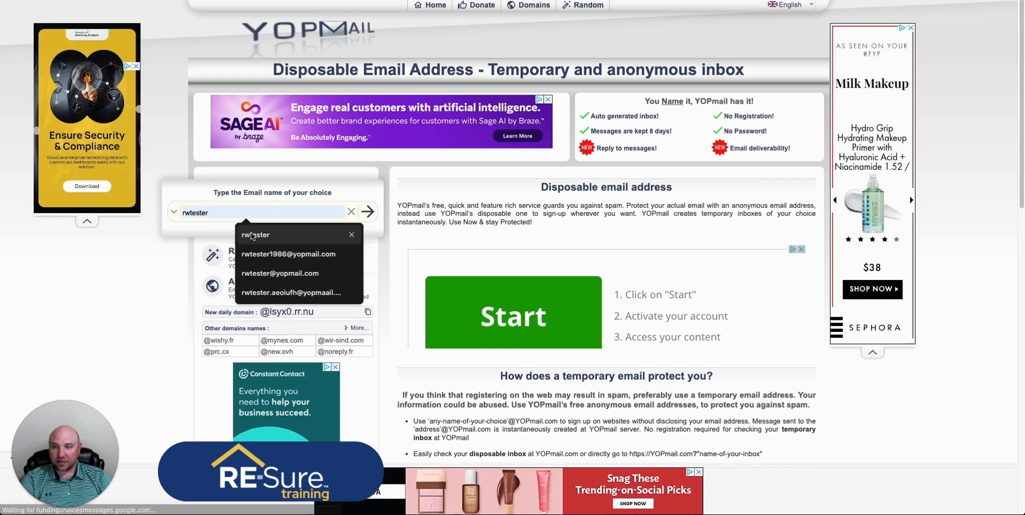
key(Return)
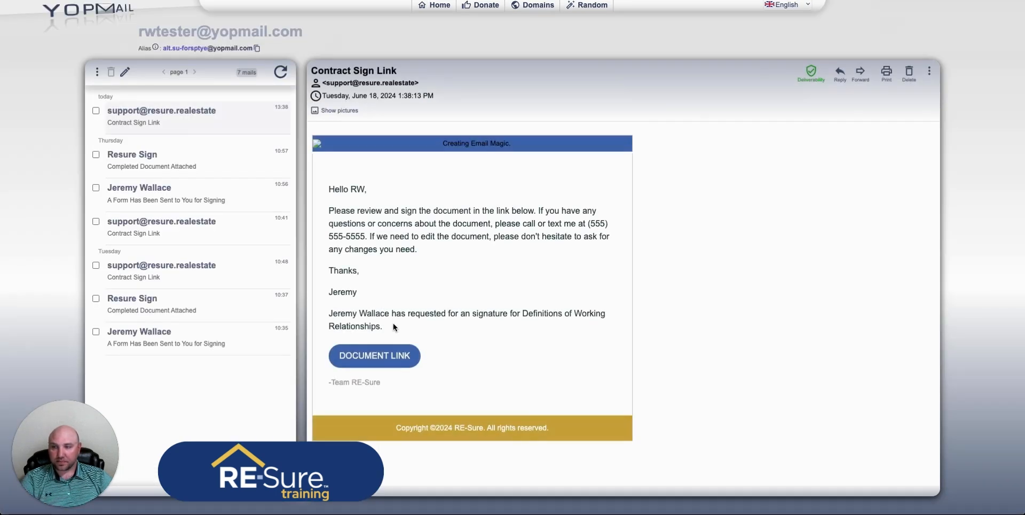
click(390, 353)
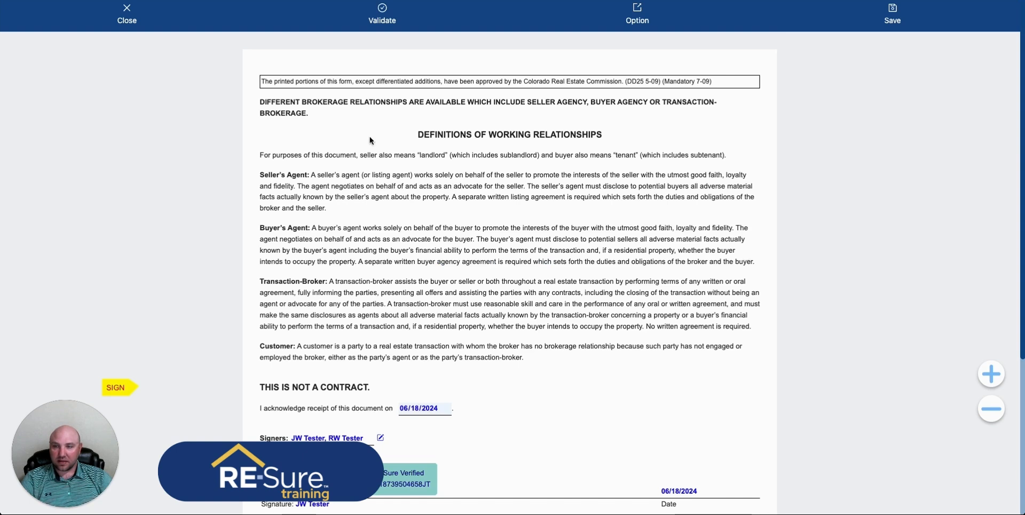
Sign the second signer's line with a typed signature and close the document.
scroll(381, 435, down, 3)
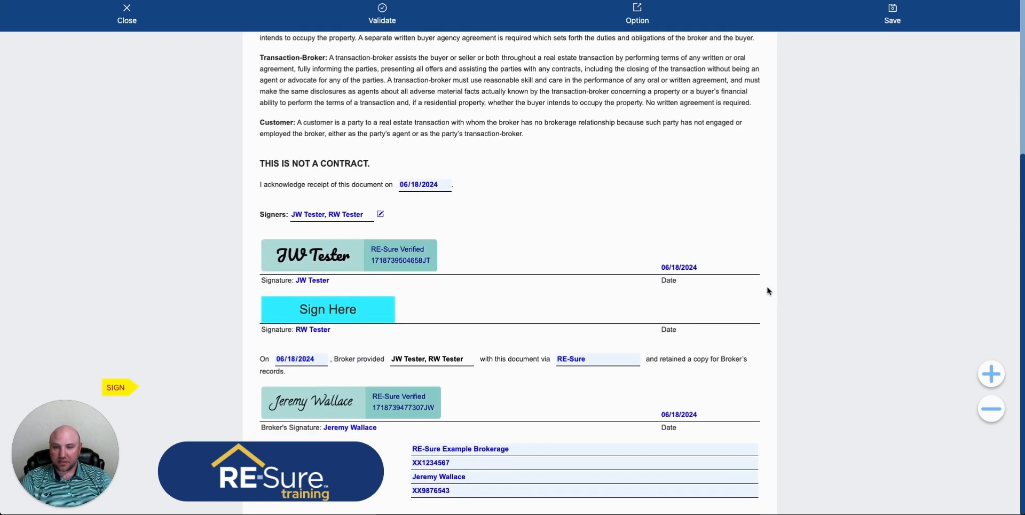
click(367, 318)
click(540, 159)
click(462, 153)
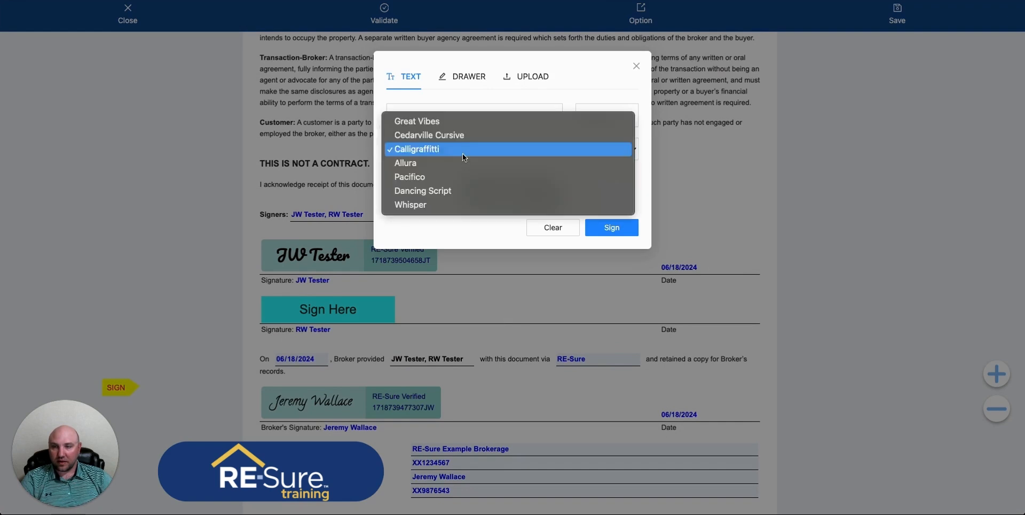
click(598, 236)
click(599, 233)
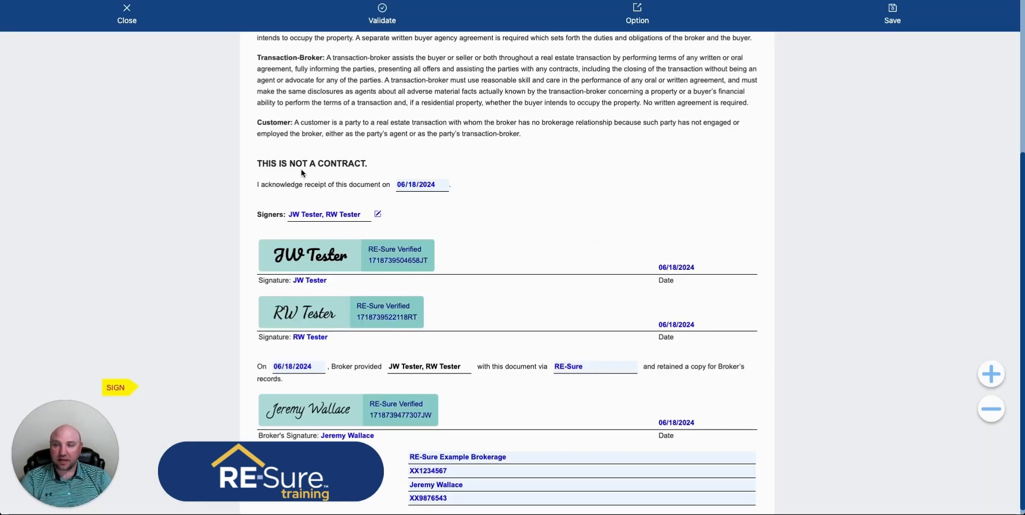
click(125, 10)
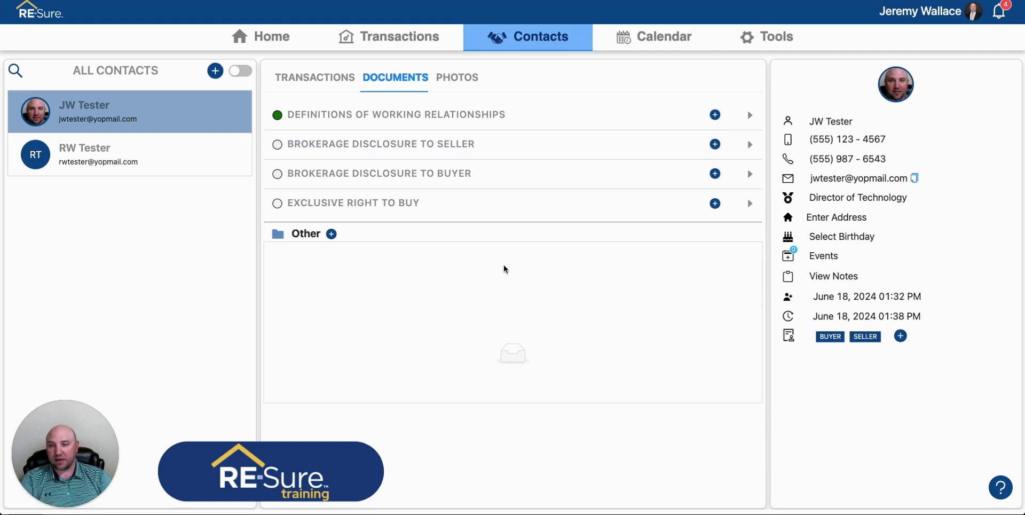
Open the upload dialog for the Other folder and dismiss it.
click(333, 236)
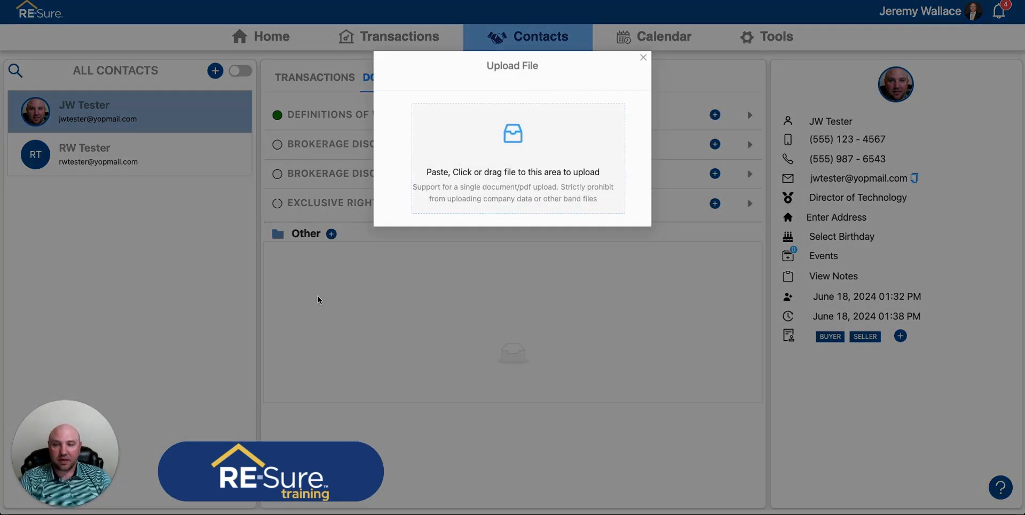
click(318, 296)
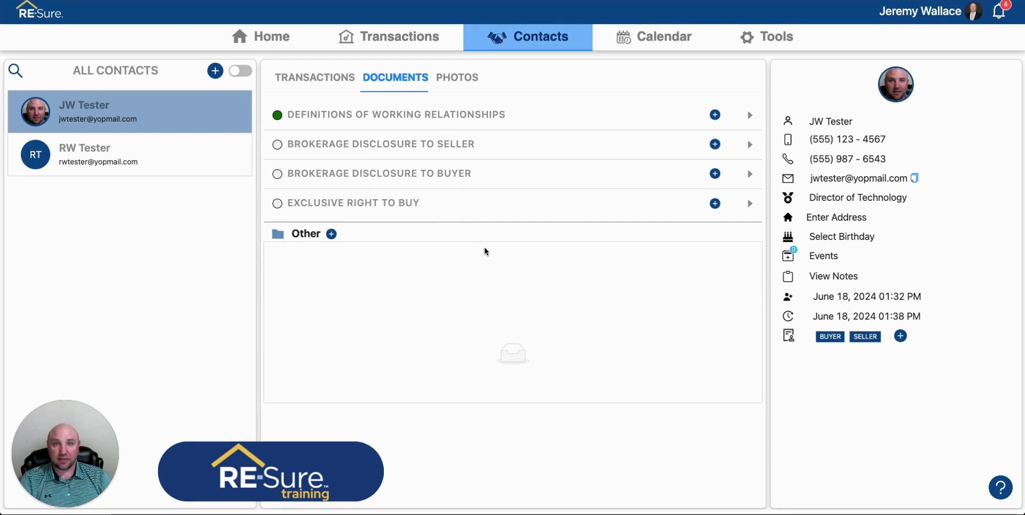